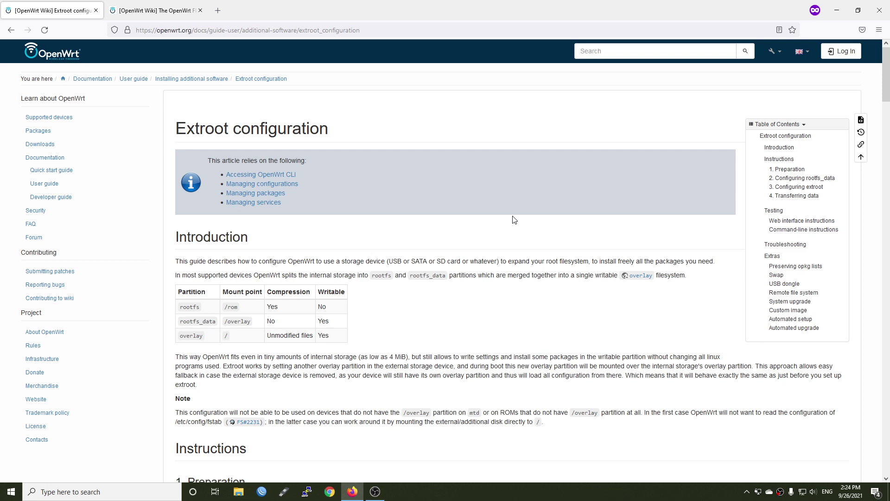
On the flash layout page, highlight the mtd5 firmware 8000 KiB, mtd1 kernel 1280 KiB and / root entries
click(156, 10)
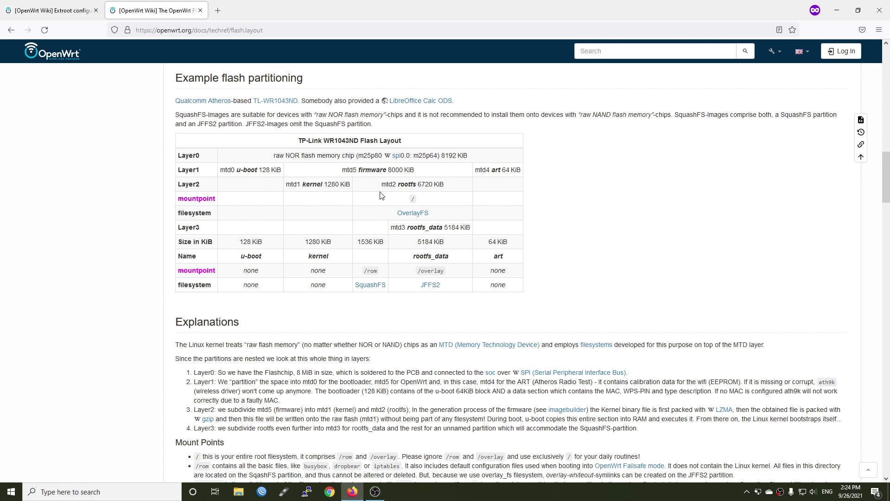
drag(335, 171, 420, 175)
click(280, 158)
drag(351, 184, 298, 184)
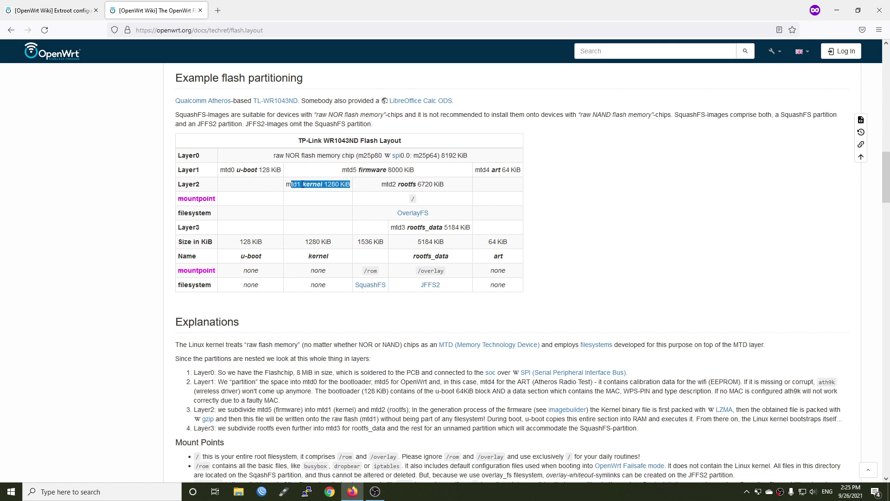
click(382, 185)
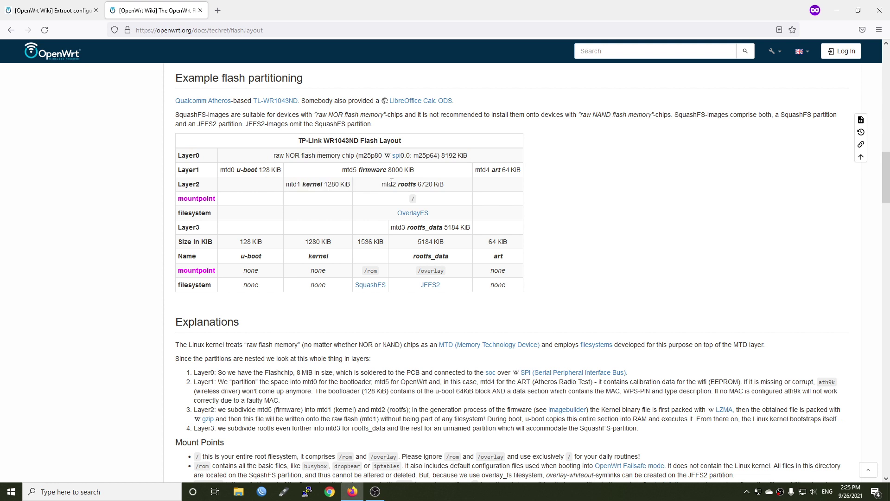
double_click(413, 199)
click(426, 206)
Scroll down and highlight rootfs_data's /overlay mountpoint in the partition table
scroll(401, 240, down, 1)
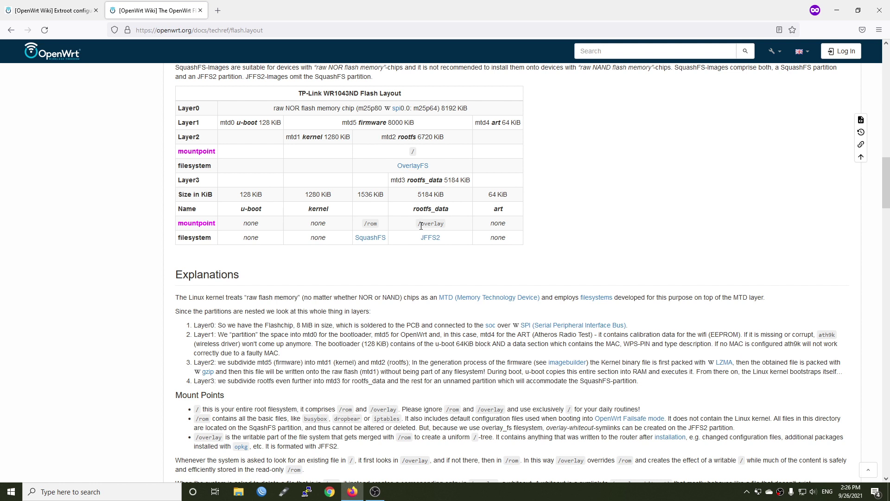
drag(417, 227, 448, 229)
click(449, 229)
drag(417, 223, 450, 227)
click(450, 231)
Back in the Extroot guide, scroll to Instructions and highlight the opkg install command under 1. Preparation
key(ctrl+shift+Tab)
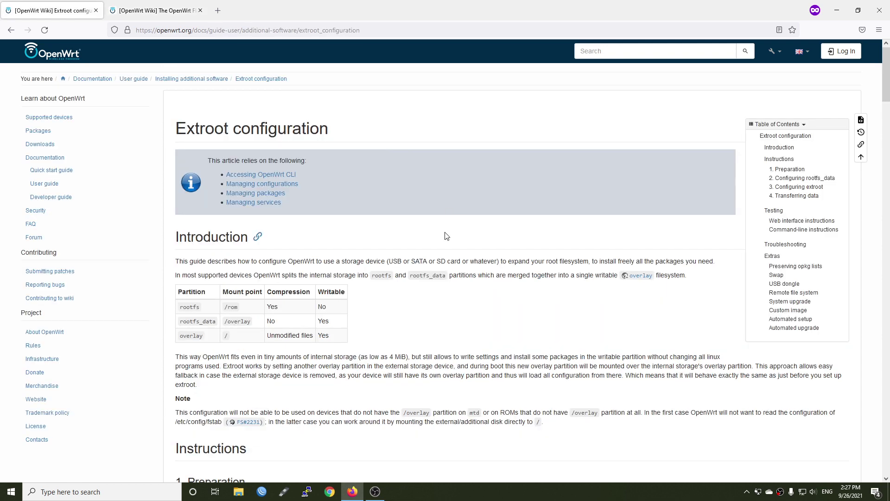
scroll(450, 334, down, 3)
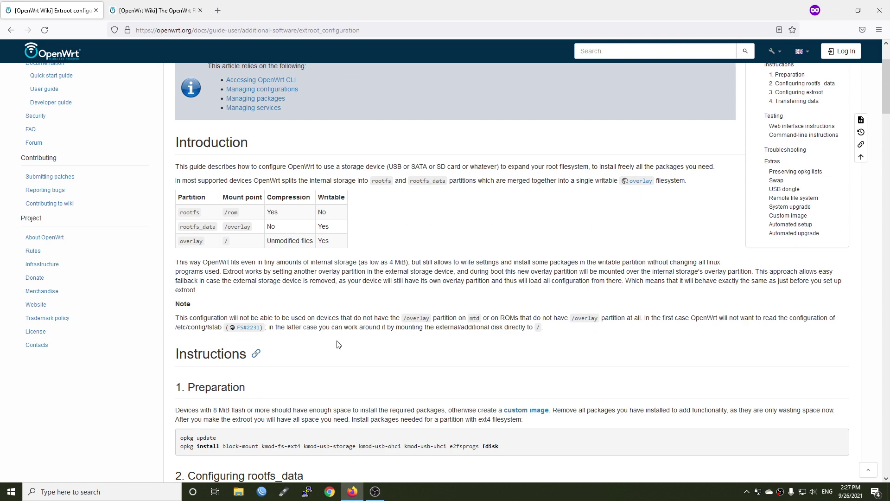
scroll(430, 343, down, 2)
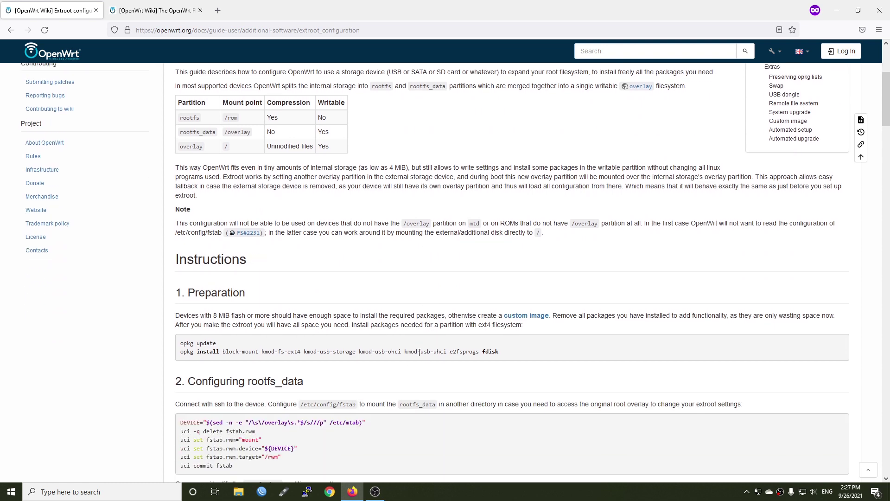
scroll(333, 249, down, 2)
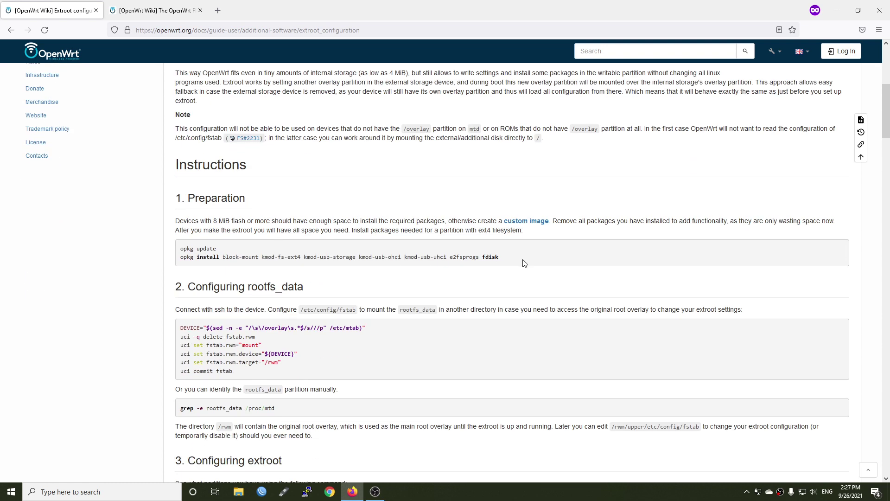
drag(505, 258, 177, 258)
click(254, 250)
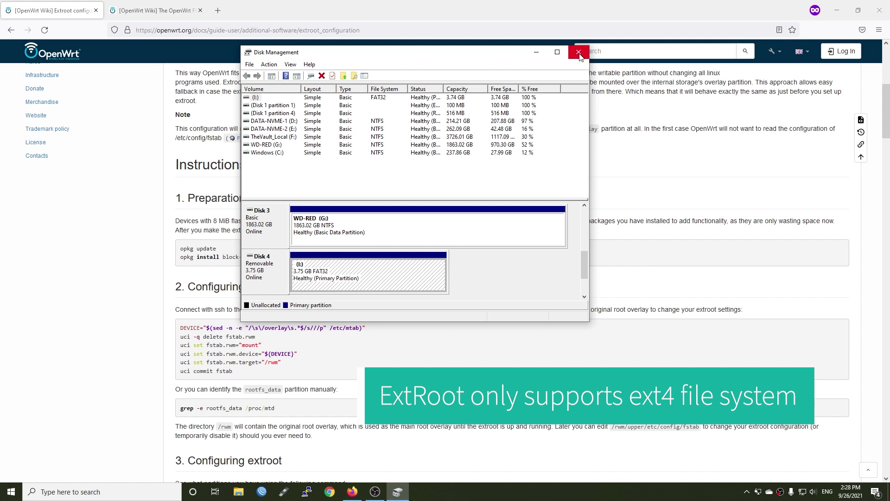
click(579, 53)
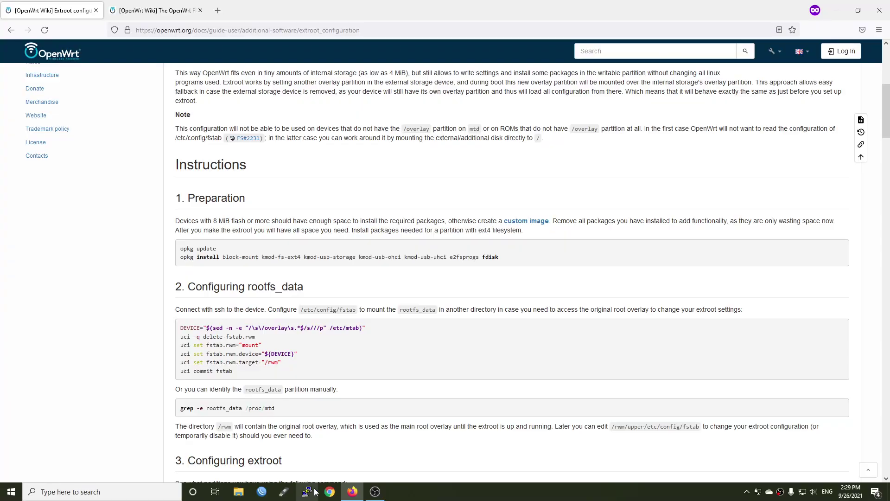
Connect PuTTY to 192.168.1.1, accept the host key and log in as root
click(314, 492)
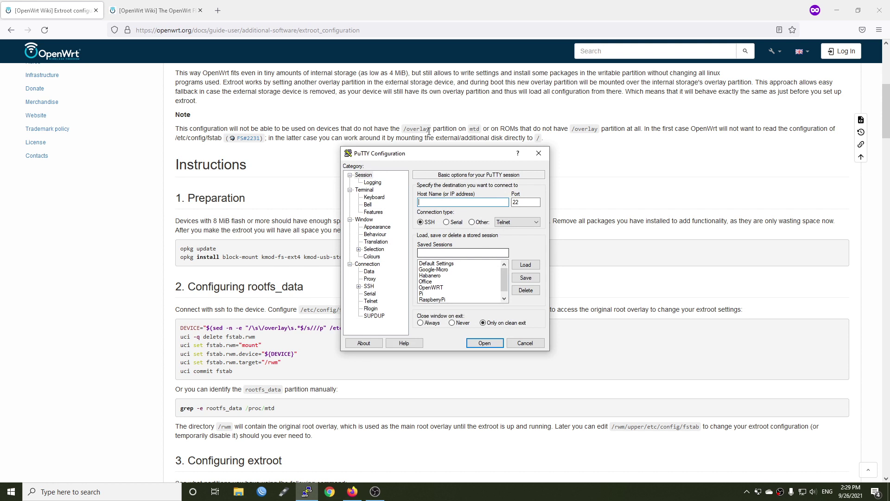
text(192.168.1.1)
click(485, 343)
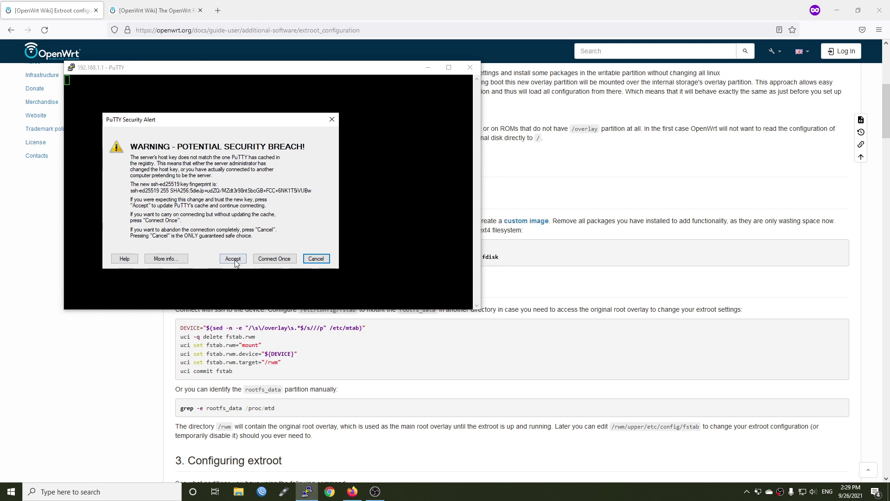
click(233, 259)
drag(178, 74, 458, 110)
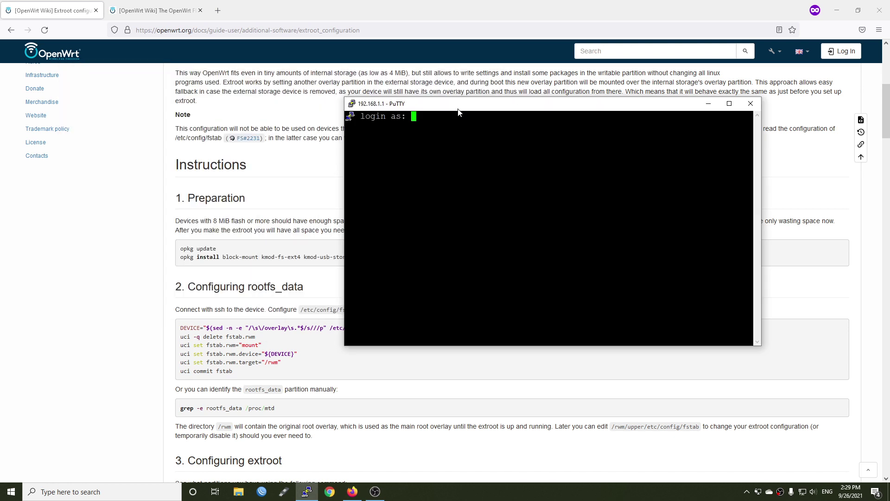
text(root)
key(Return)
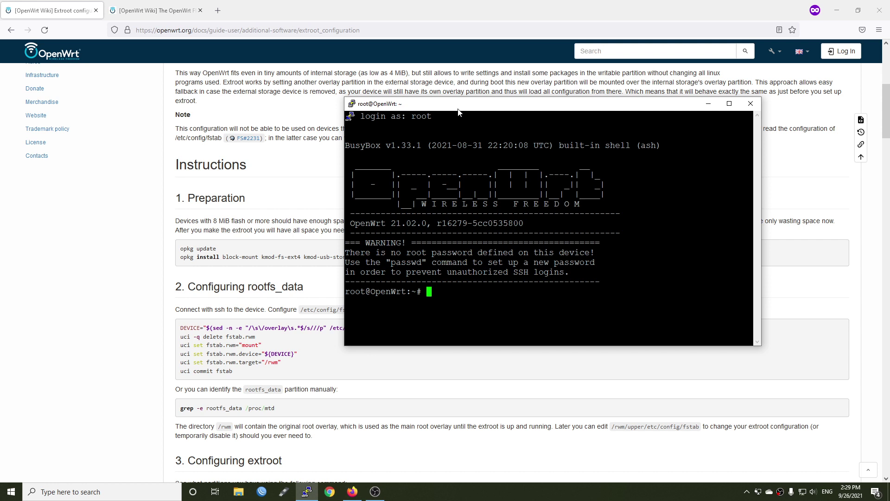
Run df -h to check the overlay's 9.2M free space, then run opkg update
text(df -h)
key(Return)
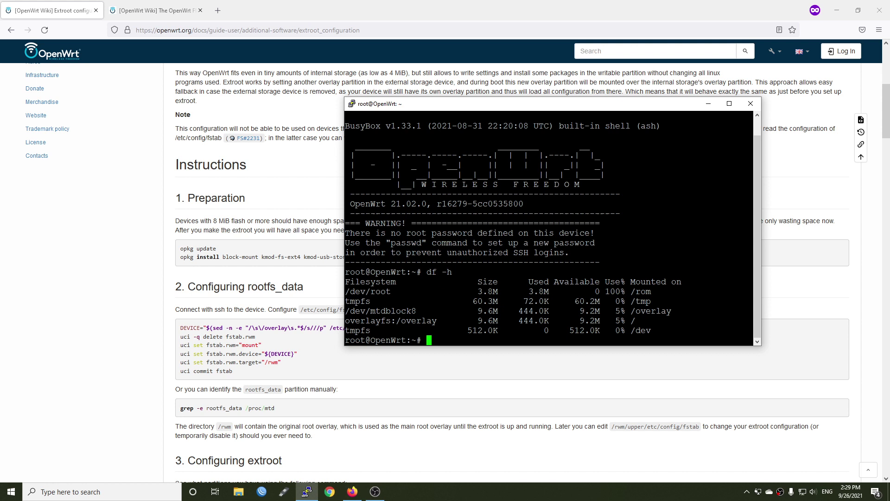
drag(437, 321, 343, 323)
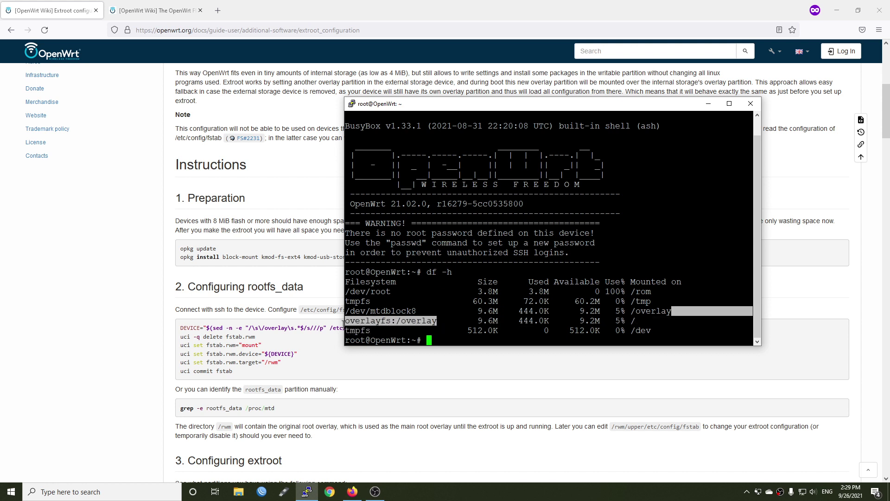
drag(604, 320, 582, 320)
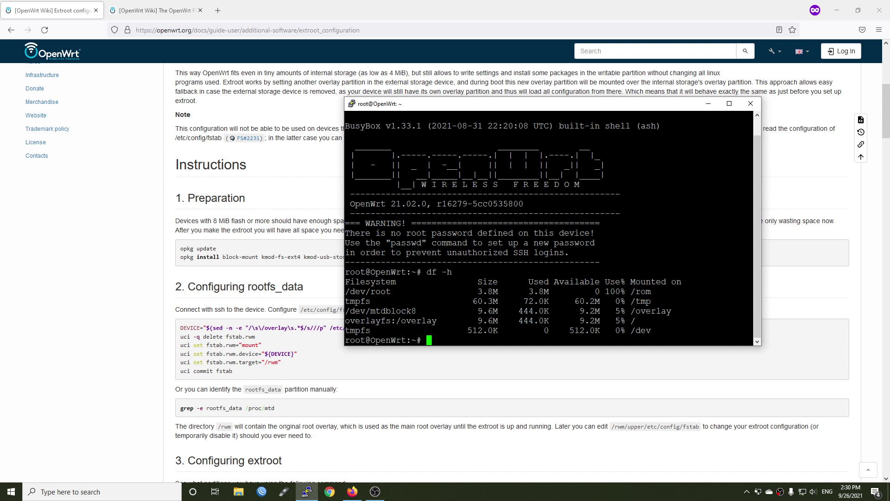
text(opkg update)
key(Return)
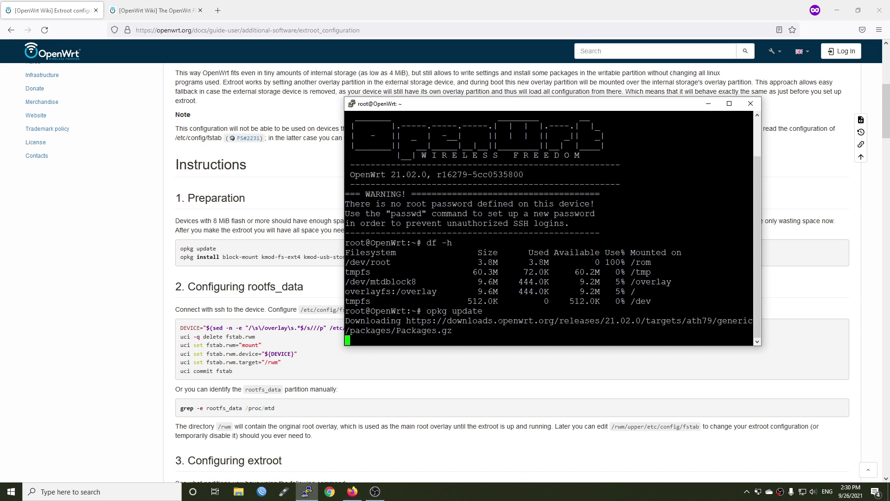
Review the packages in the wiki's install command: block-mount, kmod-fs-ext4, kmod-usb-storage/ohci/uhci, e2fsprogs, fdisk
drag(760, 346, 797, 394)
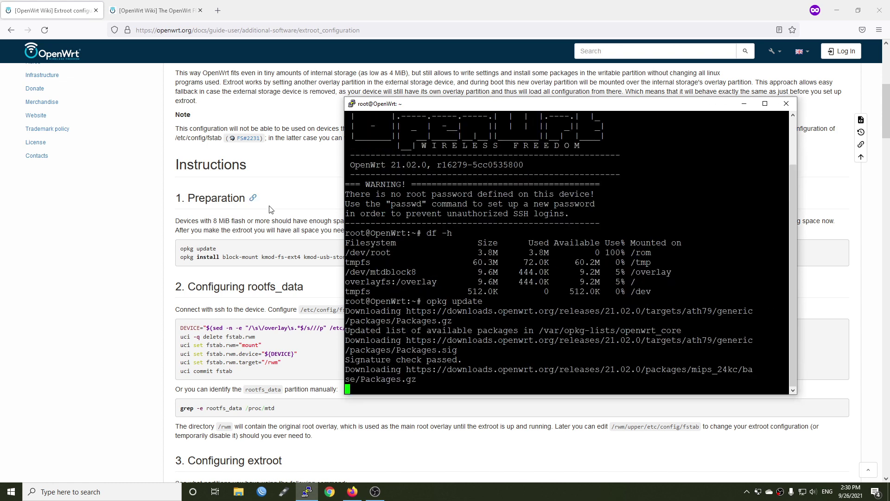
click(253, 220)
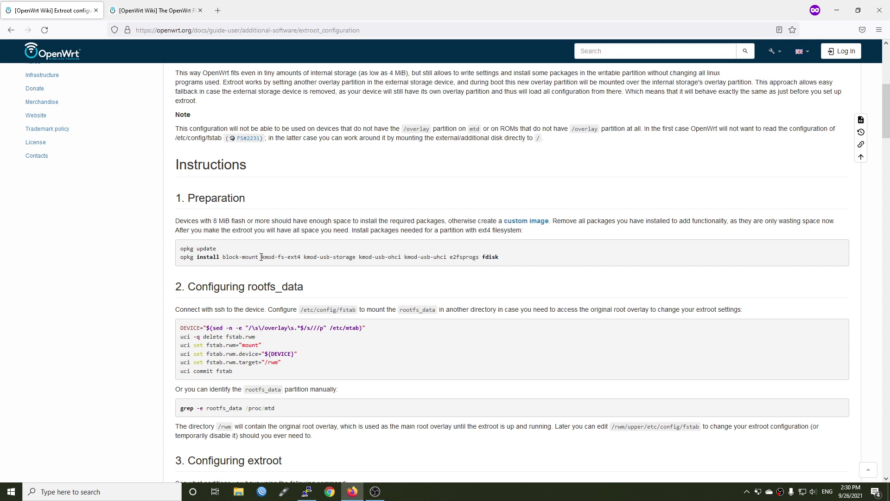
drag(261, 257, 222, 258)
double_click(283, 256)
drag(356, 256, 305, 263)
drag(402, 259, 368, 258)
drag(448, 258, 402, 260)
drag(501, 258, 453, 258)
click(506, 254)
Copy the opkg install command from the wiki and run it in PuTTY
key(alt+Tab)
key(alt+Tab)
drag(180, 257, 501, 257)
key(ctrl+c)
key(alt+Tab)
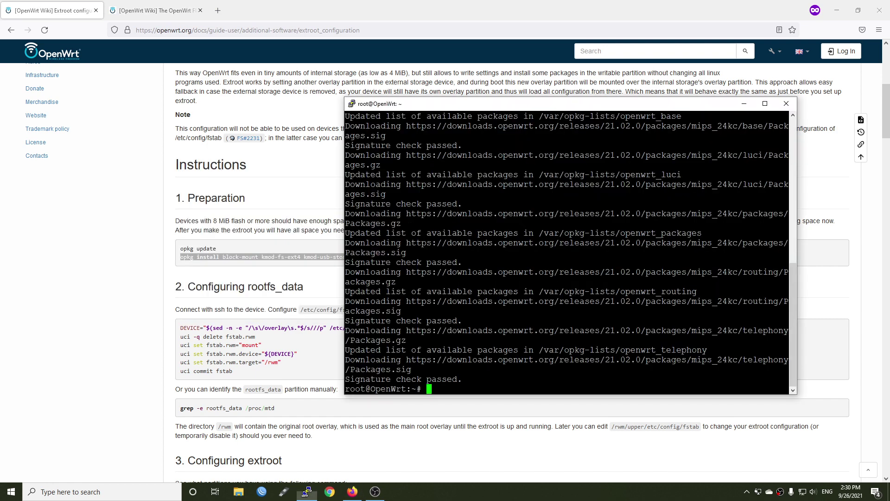
right_click(504, 259)
key(Return)
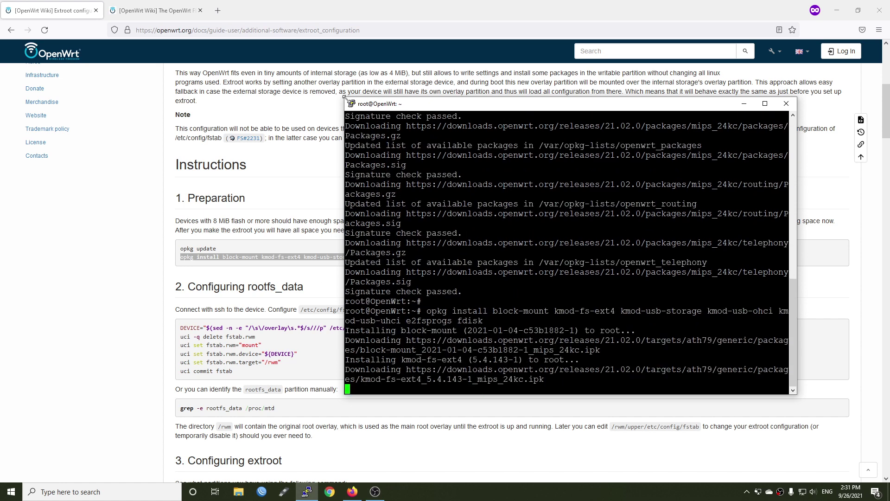
Copy the DEVICE= command line from the wiki guide
drag(345, 97, 304, 68)
triple_click(209, 328)
key(ctrl+c)
key(alt+Tab)
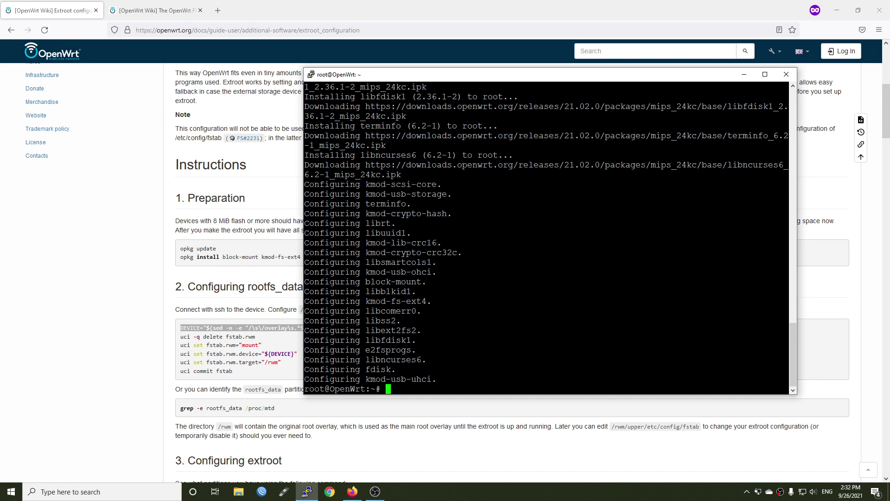
Run the wiki's DEVICE= command in PuTTY to locate the rootfs_data partition
click(252, 276)
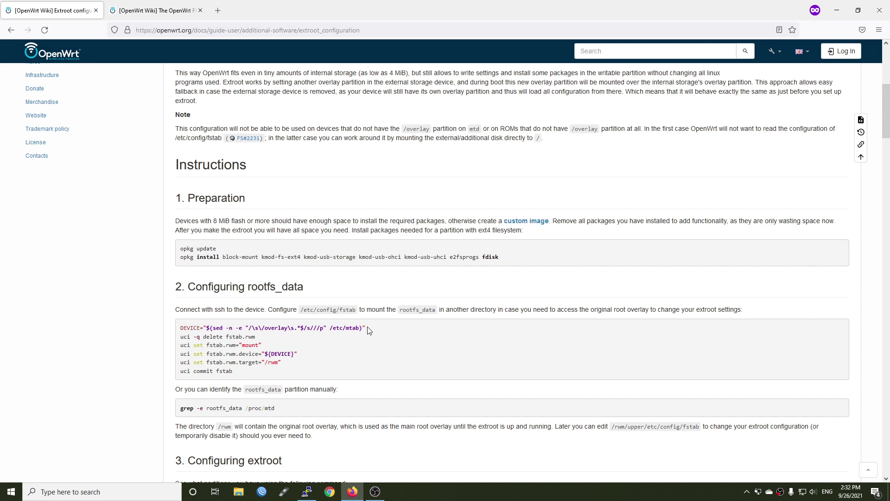
drag(369, 330, 182, 332)
key(ctrl+c)
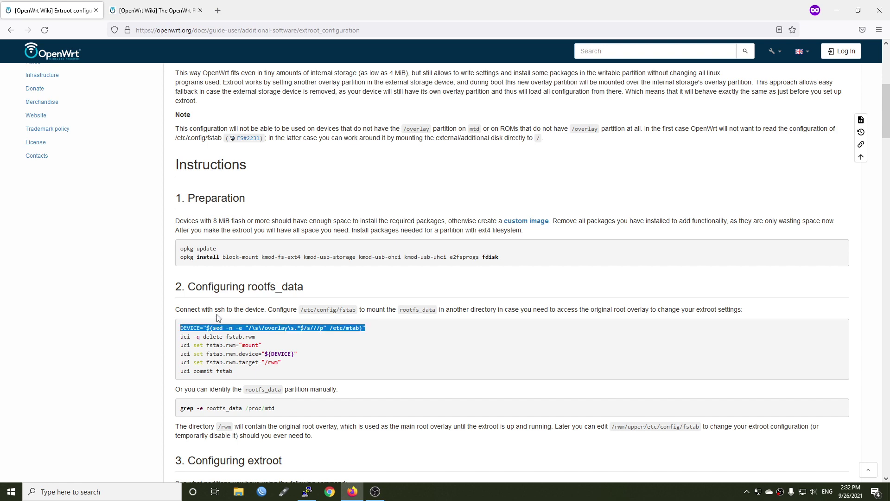
key(alt+Tab)
right_click(374, 338)
key(Return)
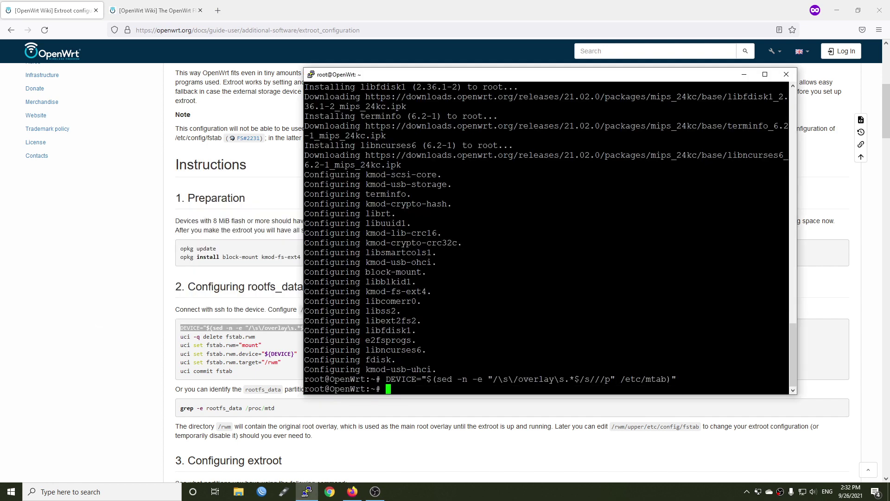
Run the four uci set lines that define the fstab rwm mount targeting /rwm
key(alt+Tab)
drag(297, 369, 181, 341)
key(ctrl+c)
key(alt+Tab)
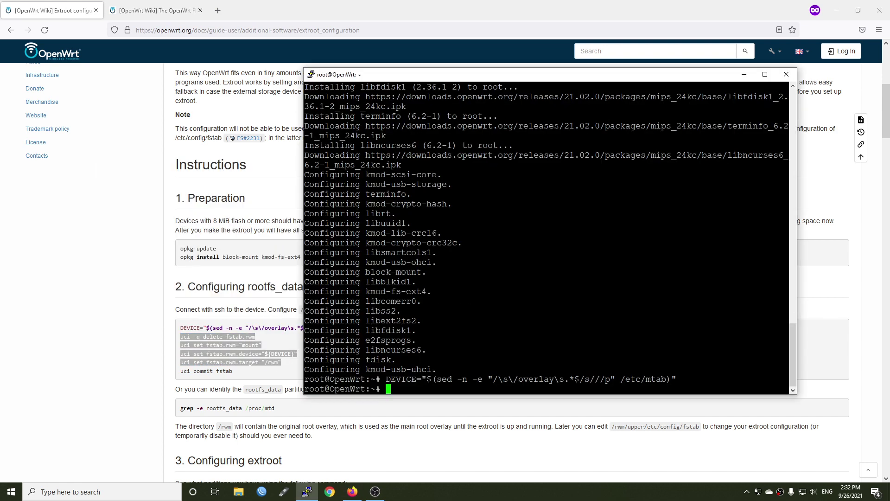
right_click(341, 352)
key(Return)
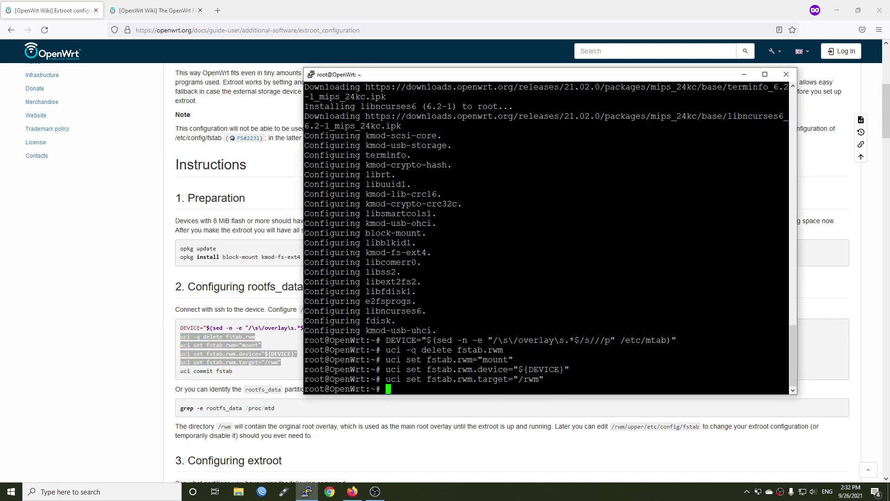
Save the fstab change with uci commit fstab, then scroll the wiki to Configuring extroot
key(alt+Tab)
drag(233, 371, 180, 371)
key(alt+Tab)
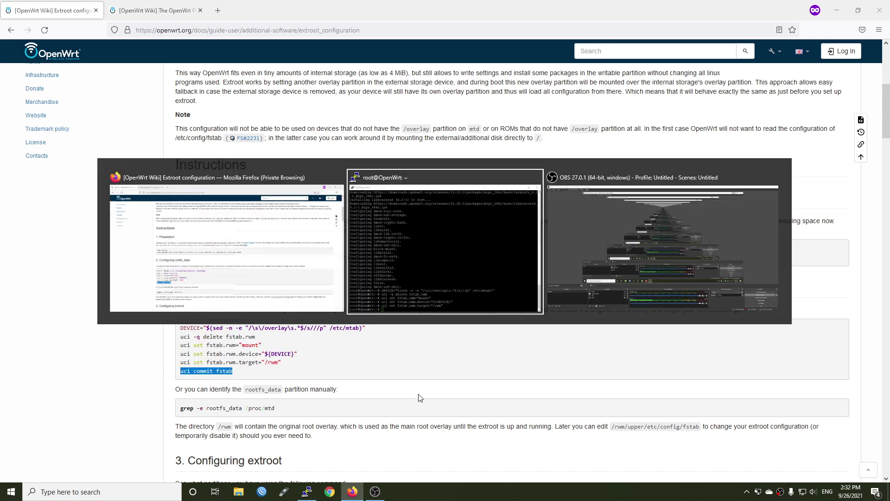
right_click(420, 389)
key(Return)
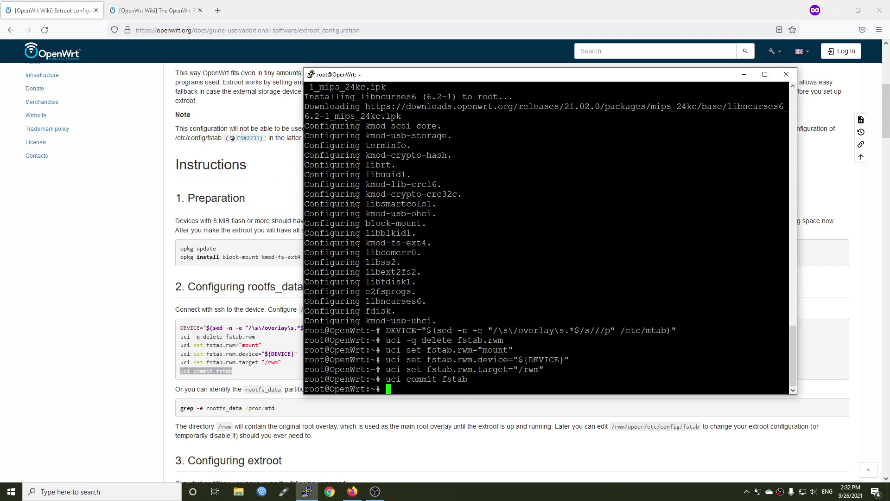
key(alt+Tab)
scroll(503, 377, down, 4)
Run block info in PuTTY to list the router's partitions
drag(214, 312, 172, 317)
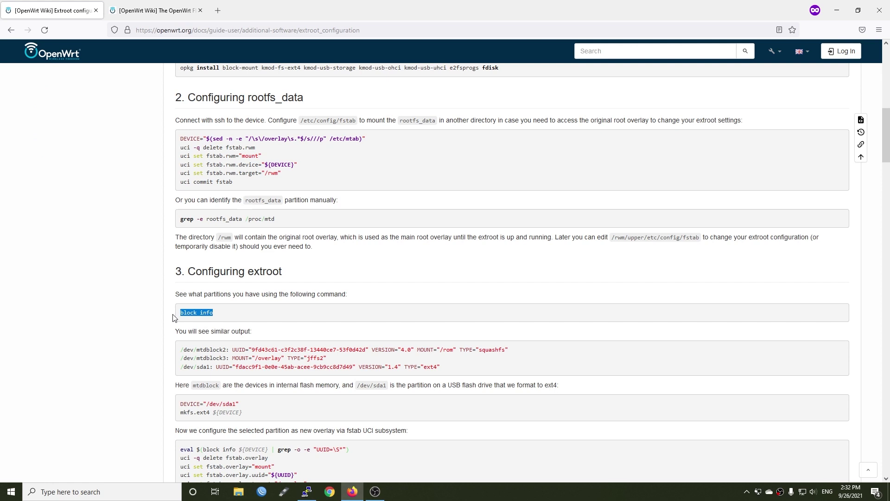
key(alt+Tab)
right_click(420, 390)
key(Return)
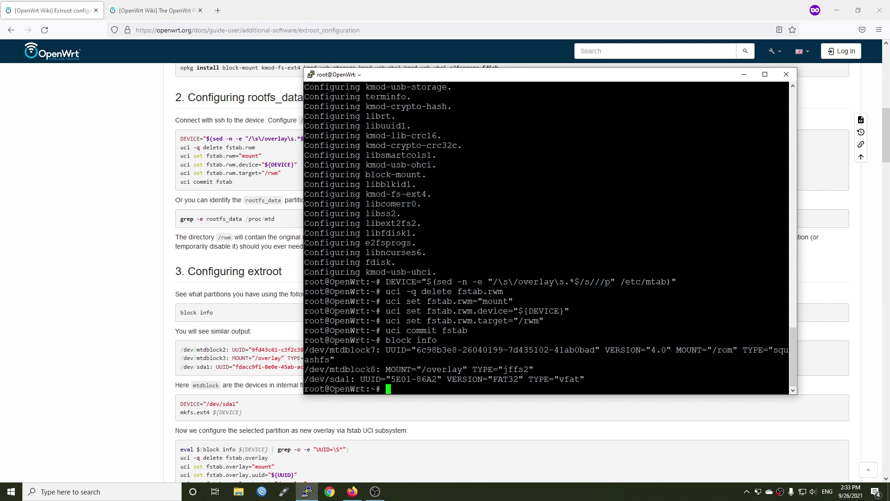
Highlight the mtdblock8 overlay and /dev/sda1 vfat lines, then select the wiki's ext4 format commands
drag(789, 369, 306, 370)
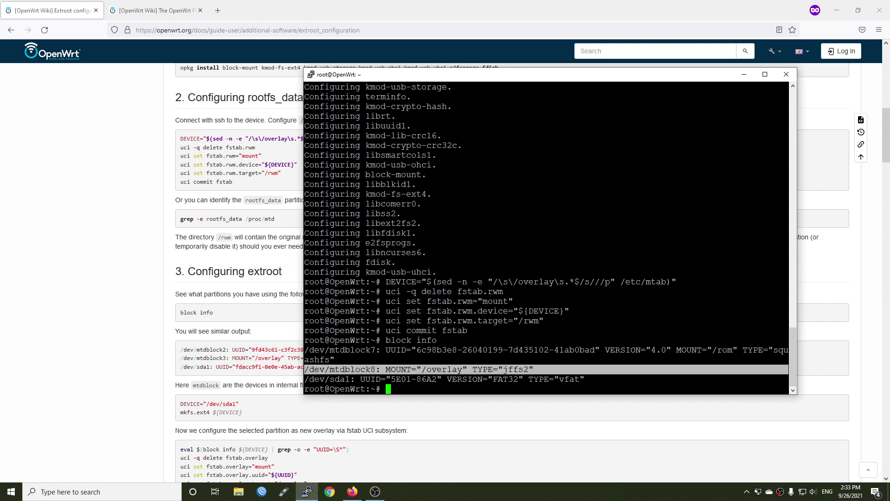
drag(788, 379, 307, 379)
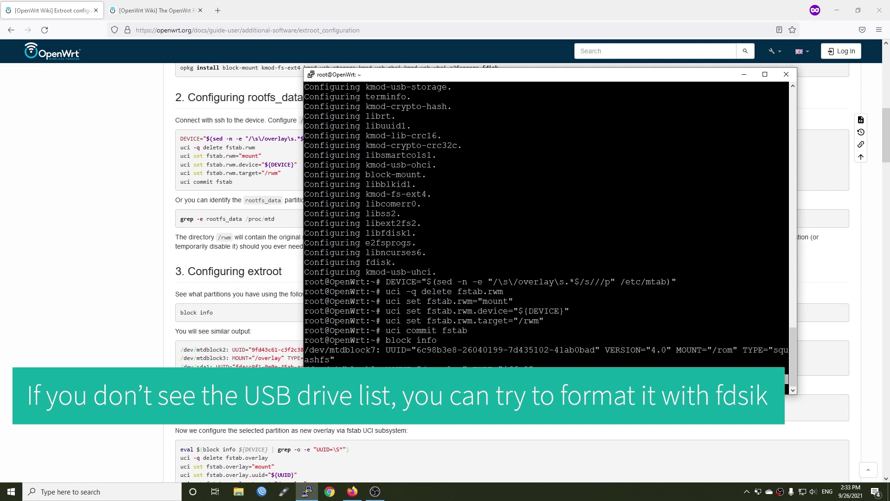
triple_click(294, 399)
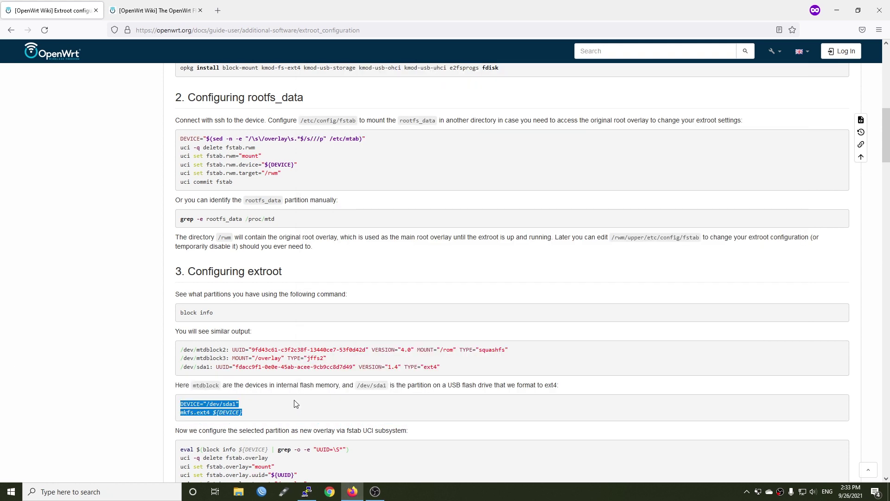
Run DEVICE="/dev/sda1" and mkfs.ext4 ${DEVICE}, answering y to overwrite the vfat file system
key(alt+Tab)
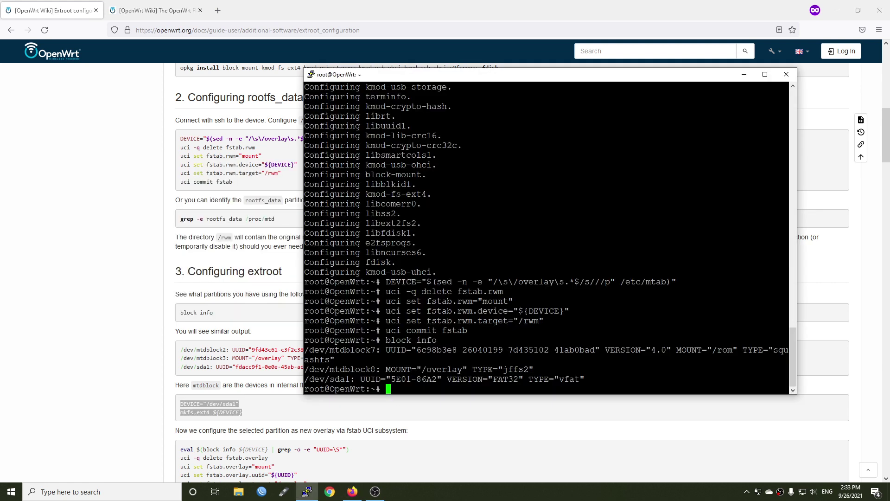
key(shift+Insert)
key(Return)
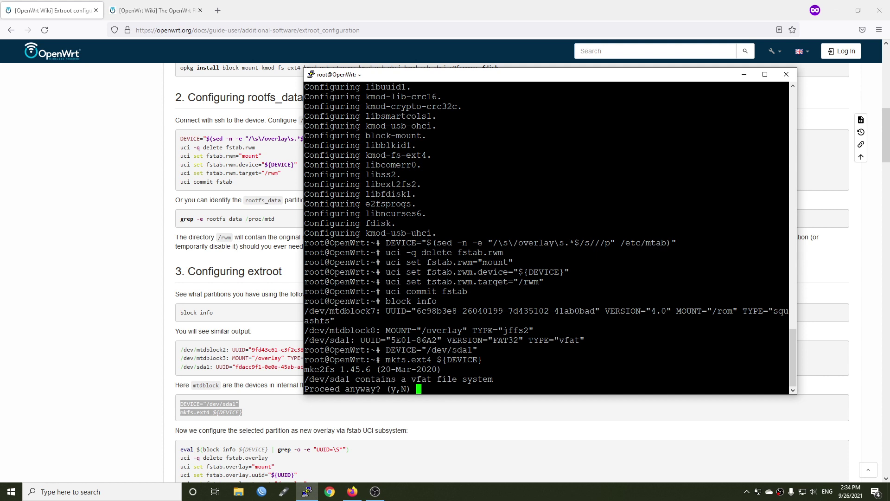
text(y)
key(Return)
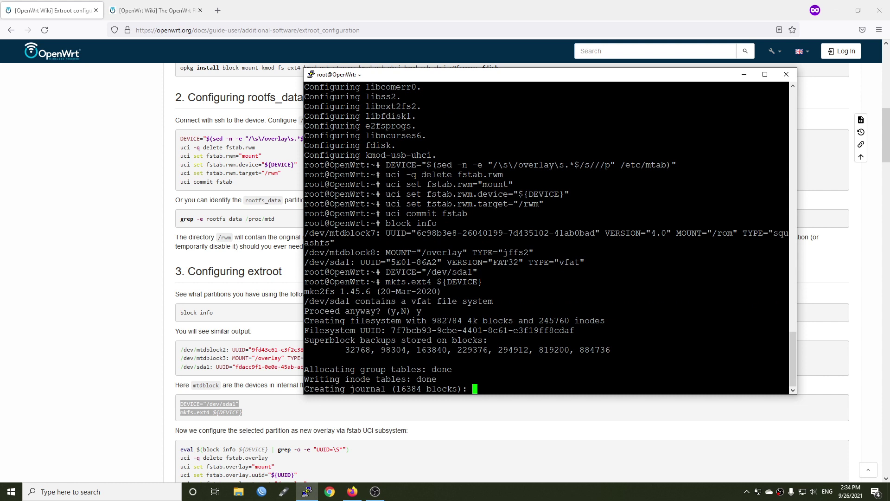
Run the wiki's eval line in PuTTY to capture the USB partition's UUID
click(425, 432)
scroll(241, 338, down, 2)
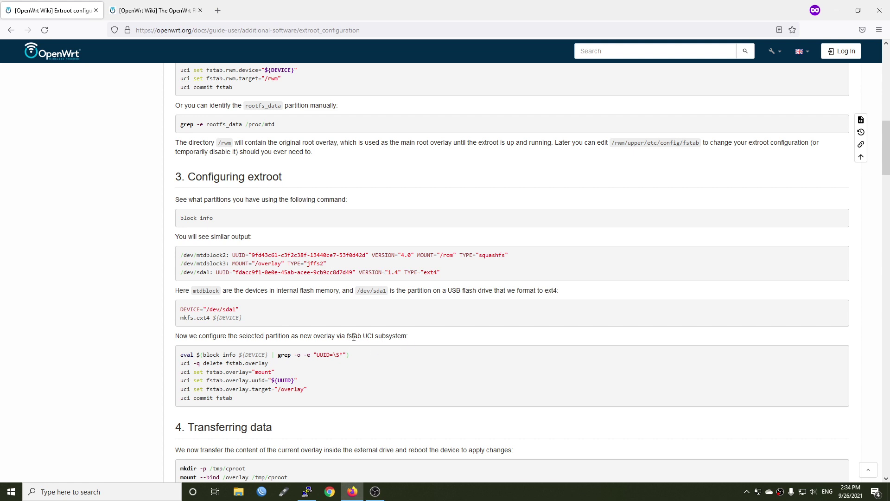
key(alt+Tab)
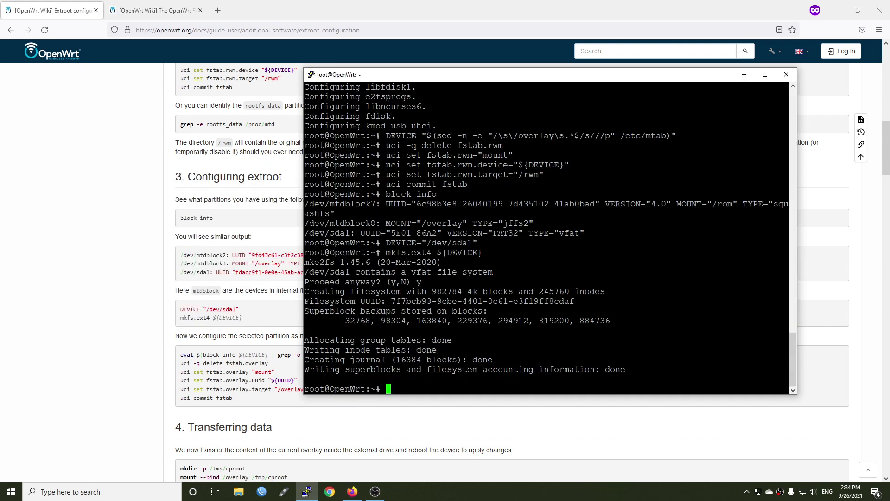
triple_click(266, 356)
key(alt+Tab)
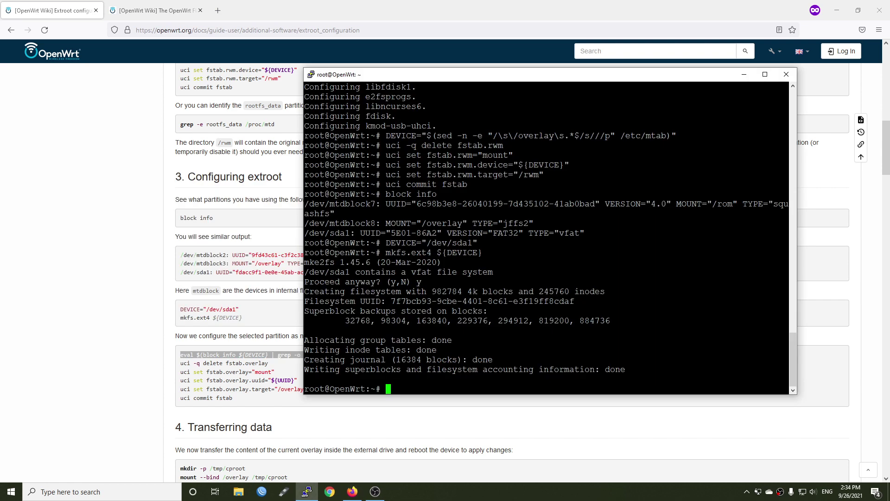
key(shift+Insert)
key(Return)
Run the four uci set fstab.overlay lines for the USB partition
key(alt+Tab)
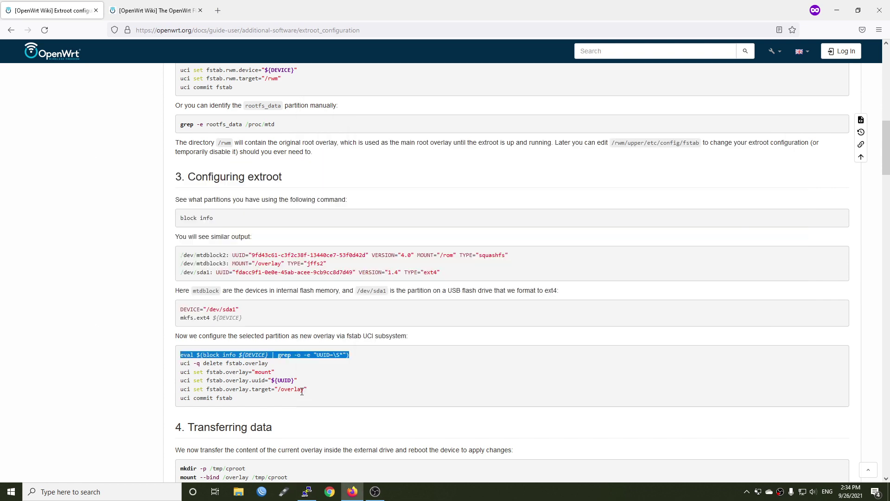
drag(302, 392, 180, 363)
key(alt+Tab)
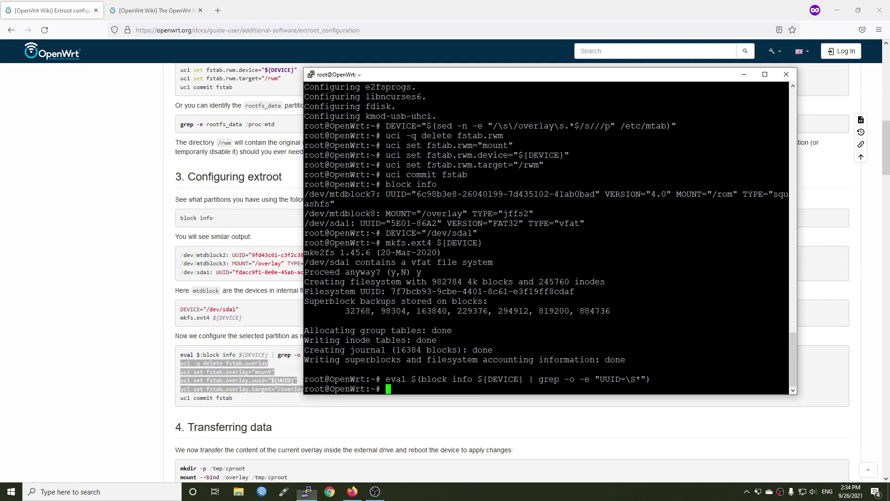
key(shift+Insert)
key(Return)
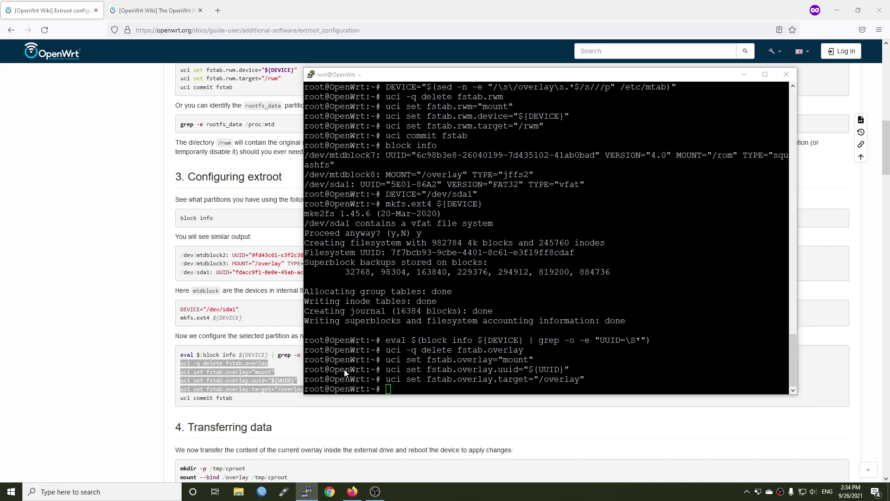
Save the overlay settings with uci commit fstab
key(alt+Tab)
double_click(205, 398)
triple_click(205, 398)
key(alt+Tab)
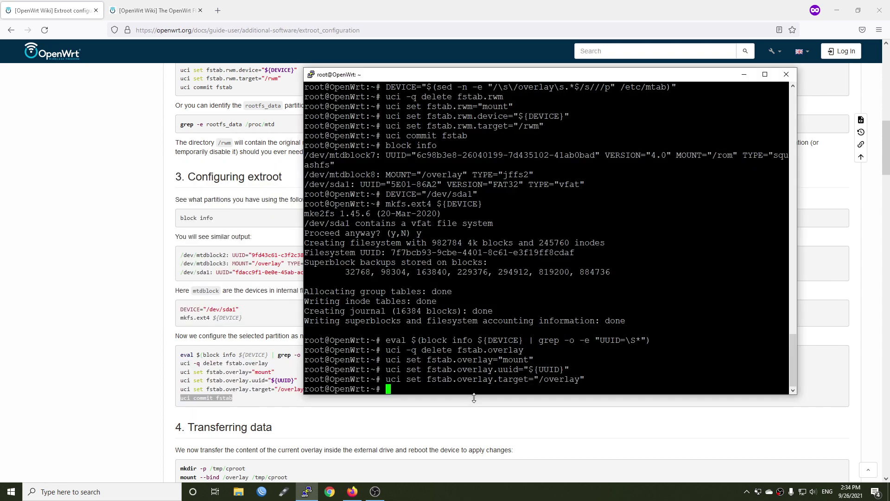
key(shift+Insert)
key(Return)
Change into /overlay and list its contents
scroll(232, 278, down, 4)
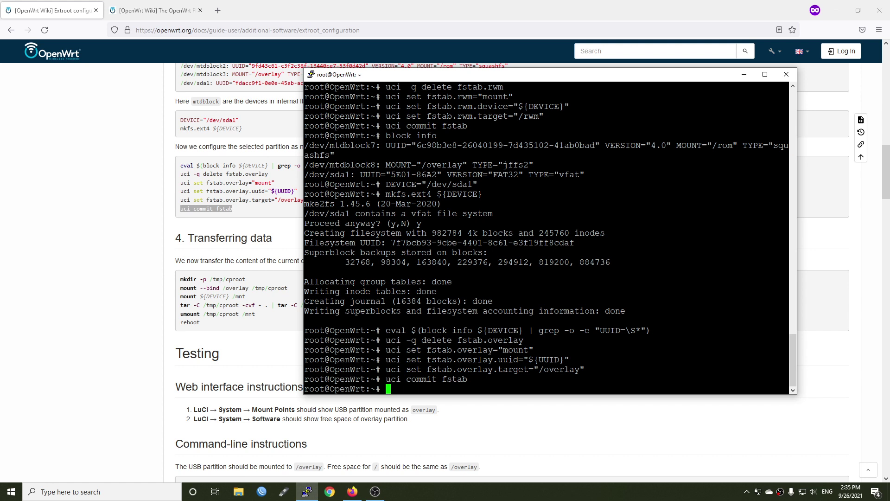
text(cd /ove)
key(Tab)
key(Return)
text(ls)
key(Return)
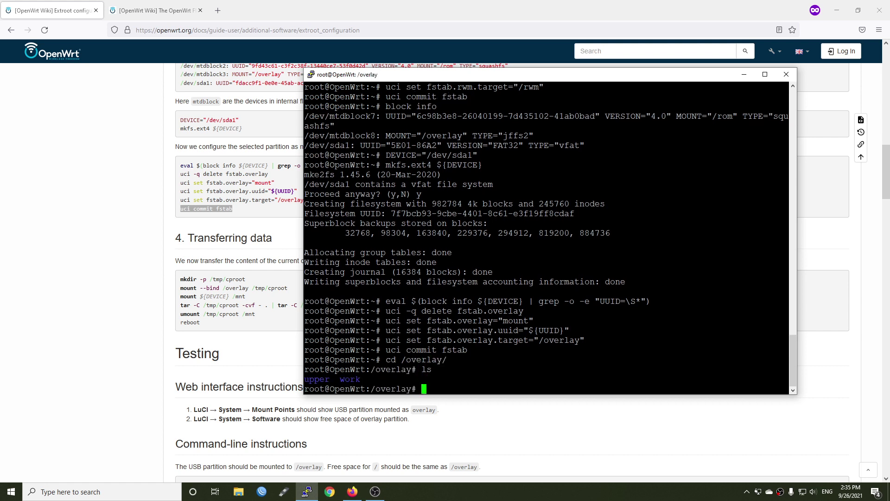
key(alt+Tab)
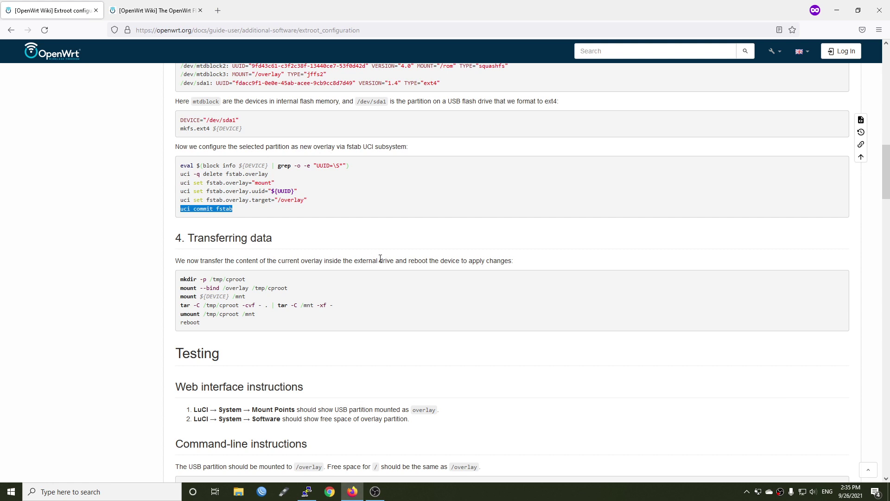
Create /tmp/cproot and bind-mount /overlay onto it
click(295, 289)
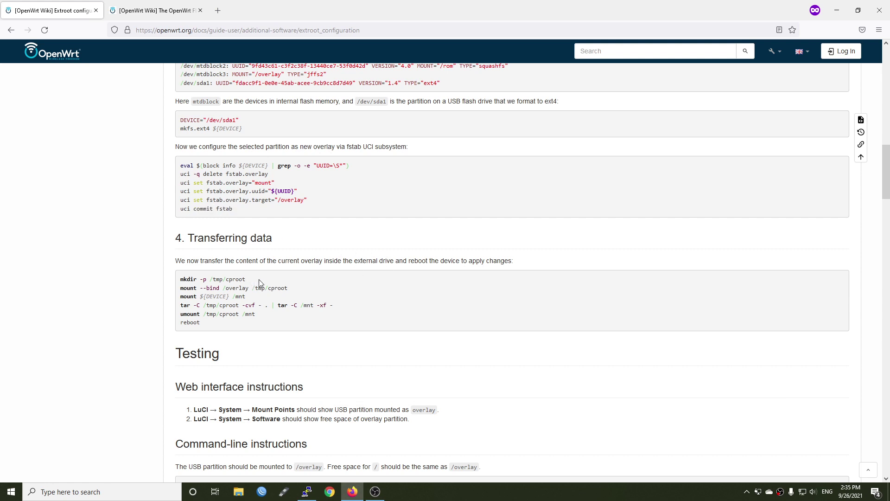
drag(259, 280, 175, 282)
key(alt+Tab)
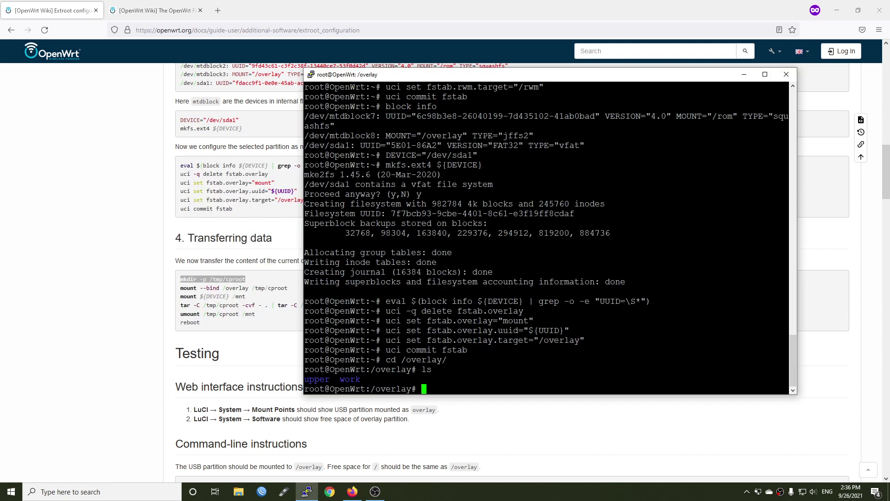
key(shift+Insert)
key(Return)
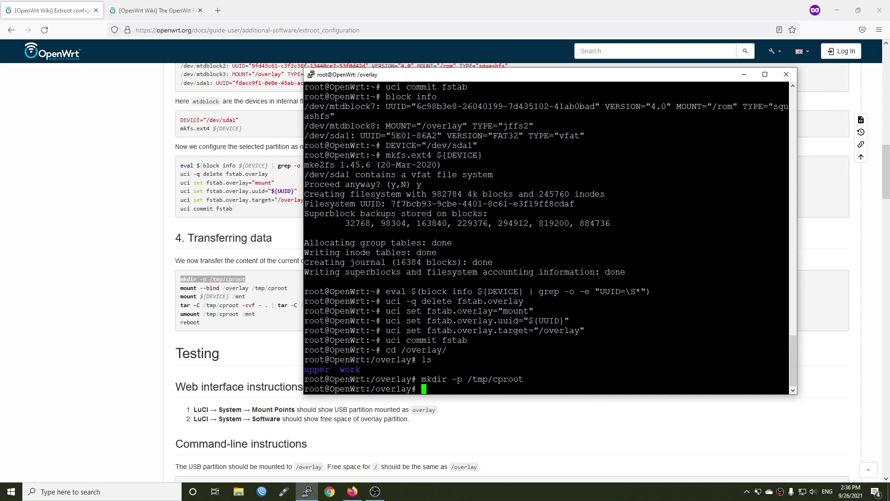
key(alt+Tab)
triple_click(258, 286)
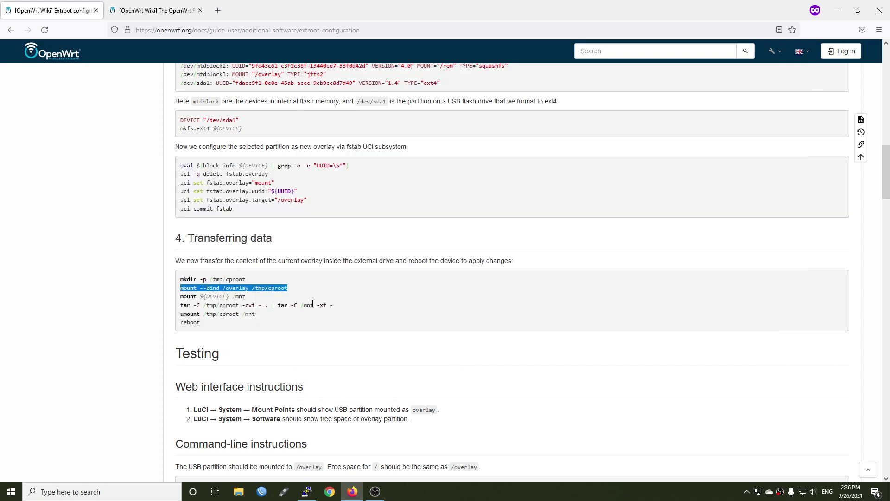
key(alt+Tab)
text(mount --bind /overlay /tmp/cproot)
key(Return)
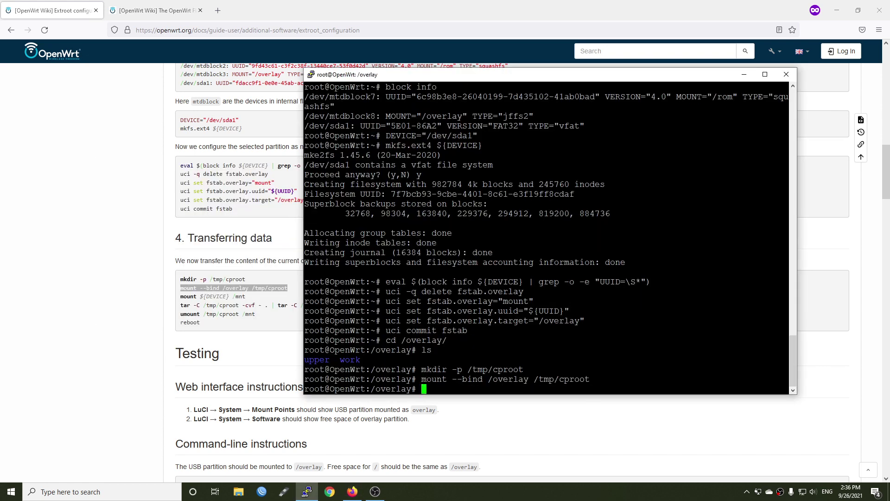
Mount the USB partition ${DEVICE} on /mnt
key(alt+Tab)
triple_click(217, 296)
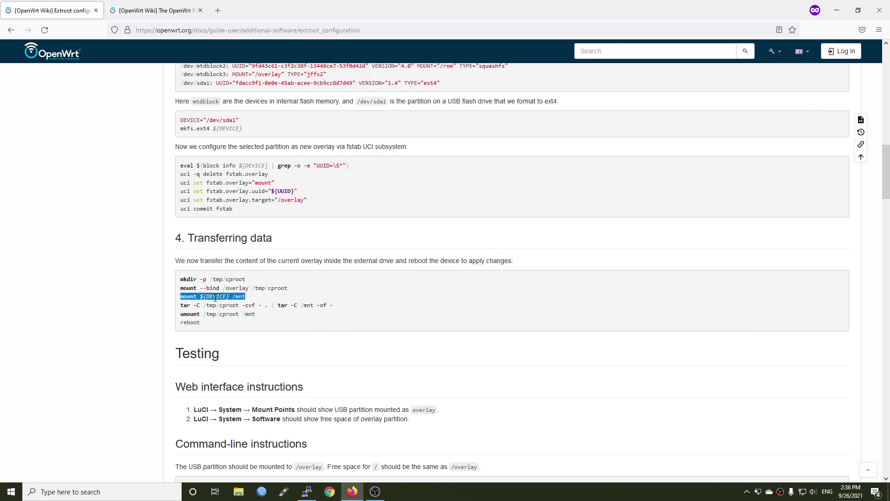
key(alt+Tab)
text(mount ${DEVICE} /mnt)
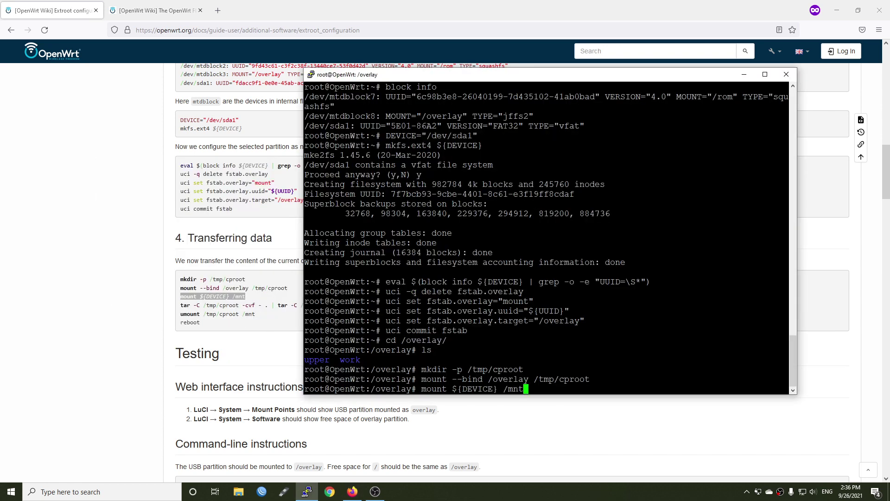
key(Return)
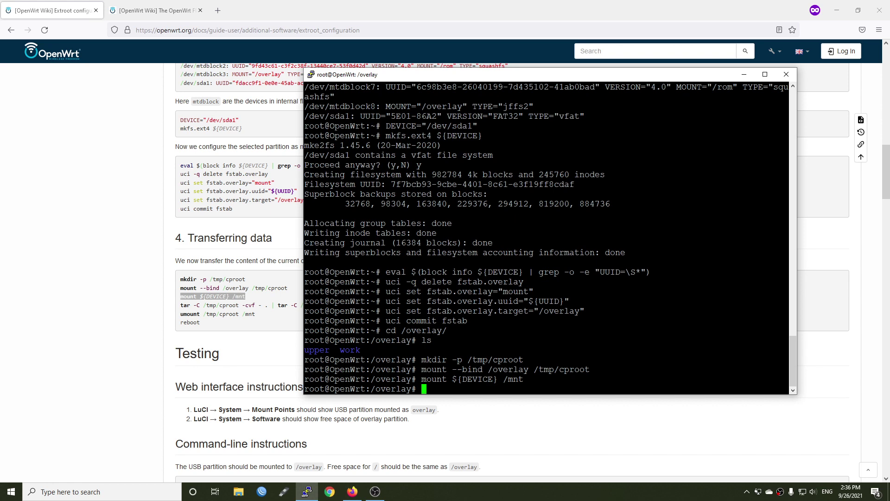
drag(497, 379, 453, 379)
Run the wiki's tar command to copy the overlay files onto the USB drive
click(233, 305)
triple_click(233, 305)
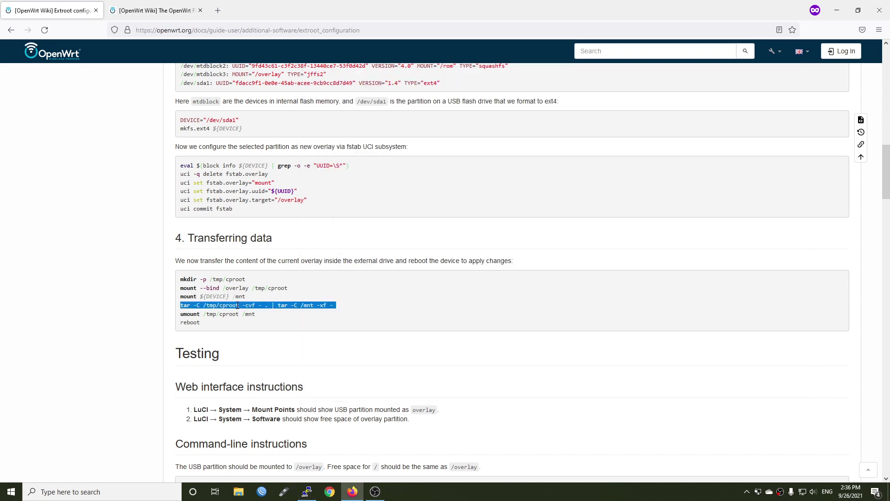
key(ctrl+c)
key(alt+Tab)
key(shift+Insert)
key(Return)
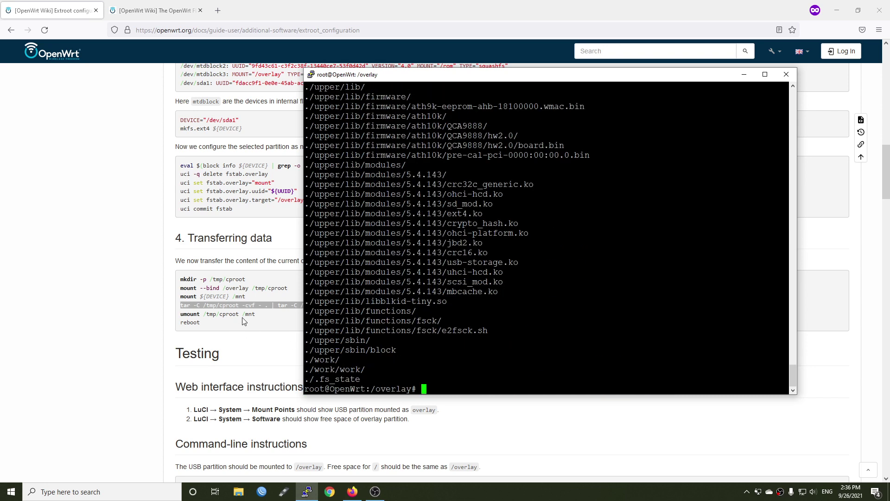
Unmount /tmp/cproot and /mnt, then reboot the router
click(243, 315)
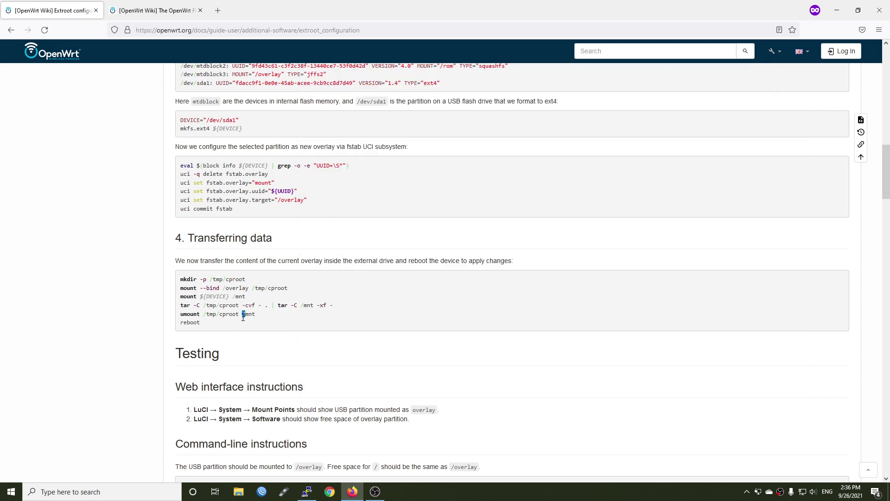
triple_click(243, 314)
key(ctrl+c)
key(alt+Tab)
key(shift+Insert)
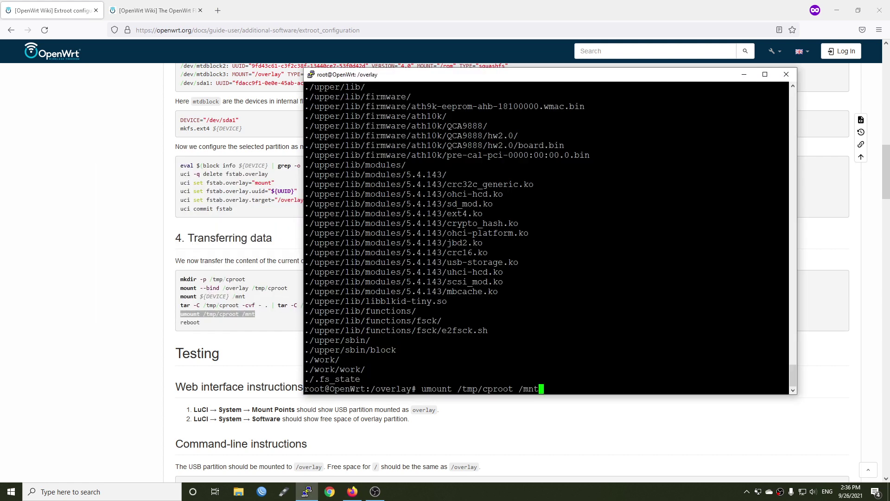
key(Return)
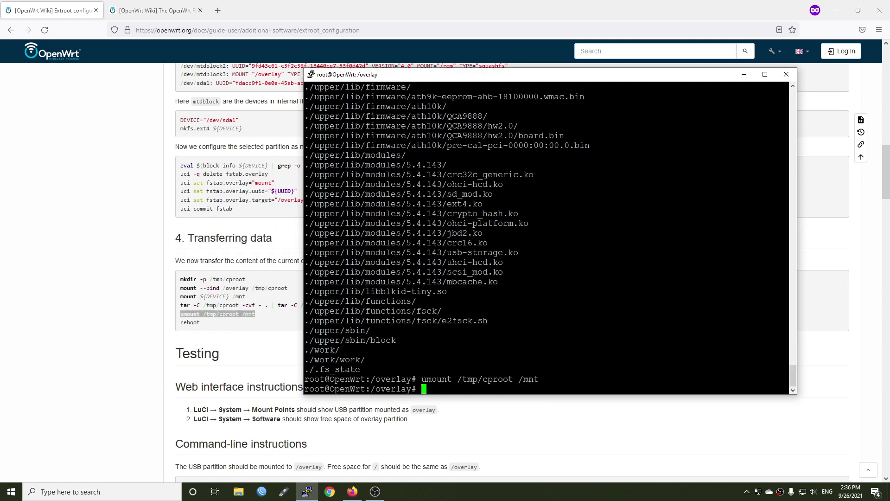
text(reboot)
key(Return)
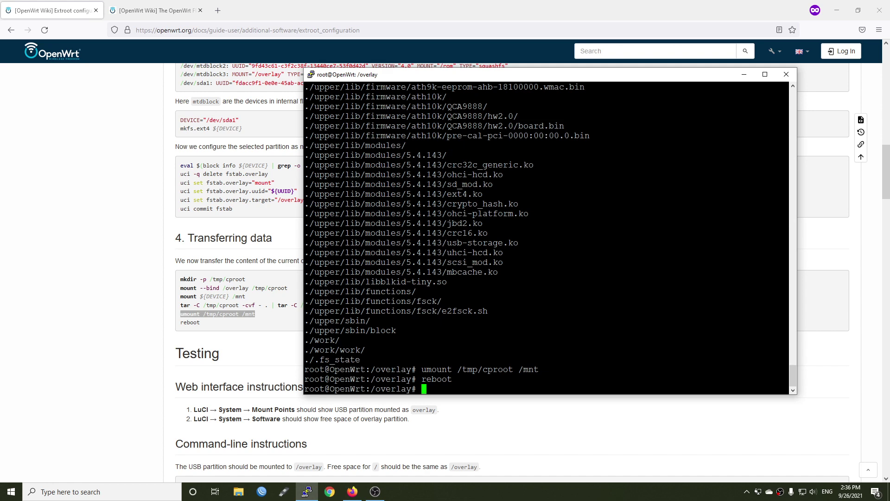
Restart the PuTTY session to the rebooted router and log in as root
key(Return)
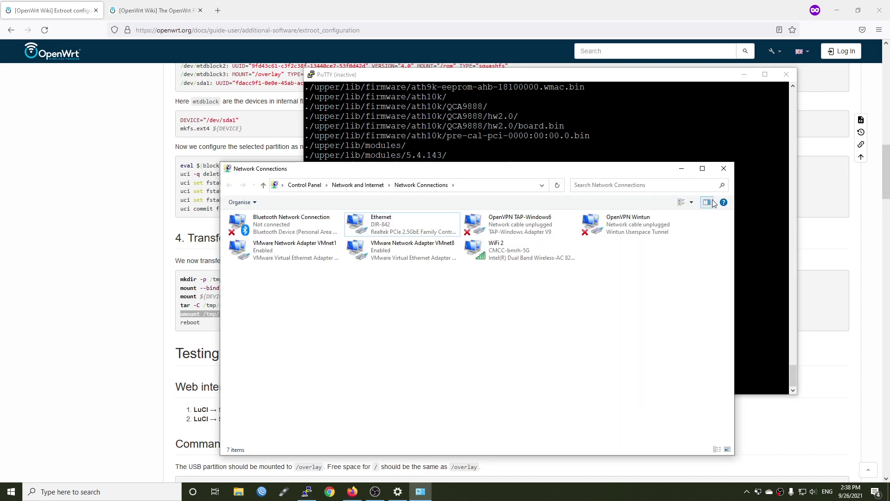
click(683, 169)
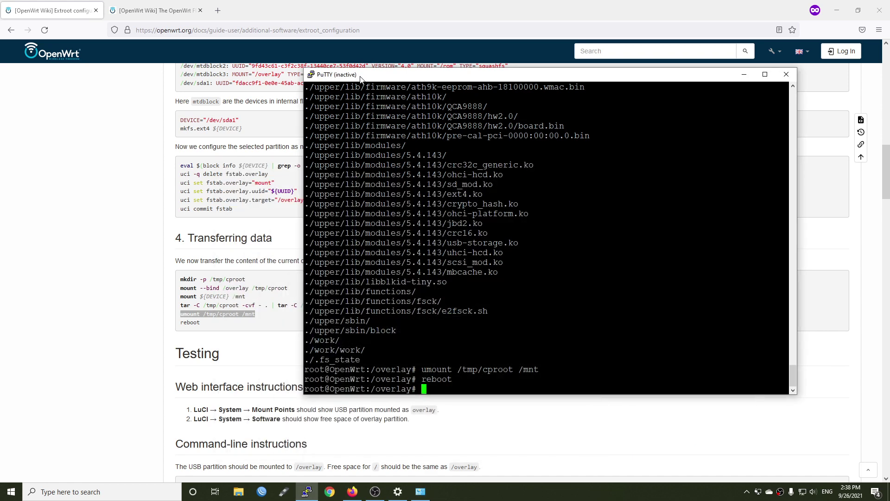
right_click(382, 79)
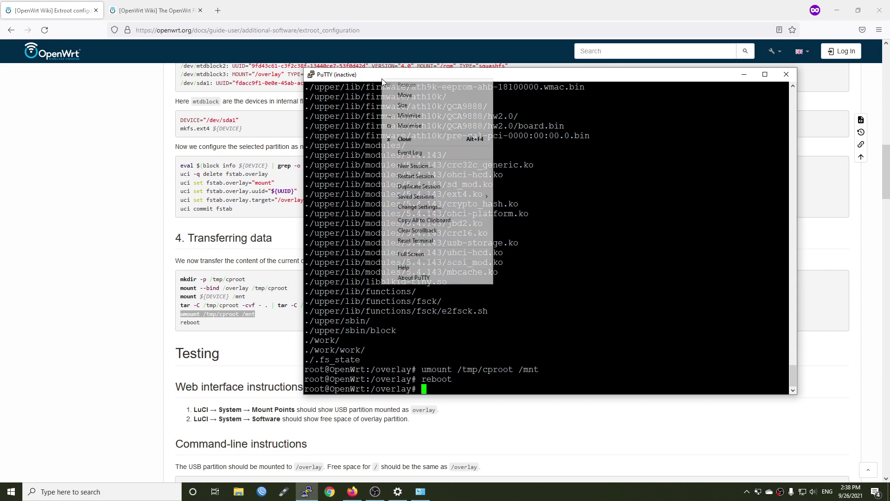
click(434, 177)
text(root)
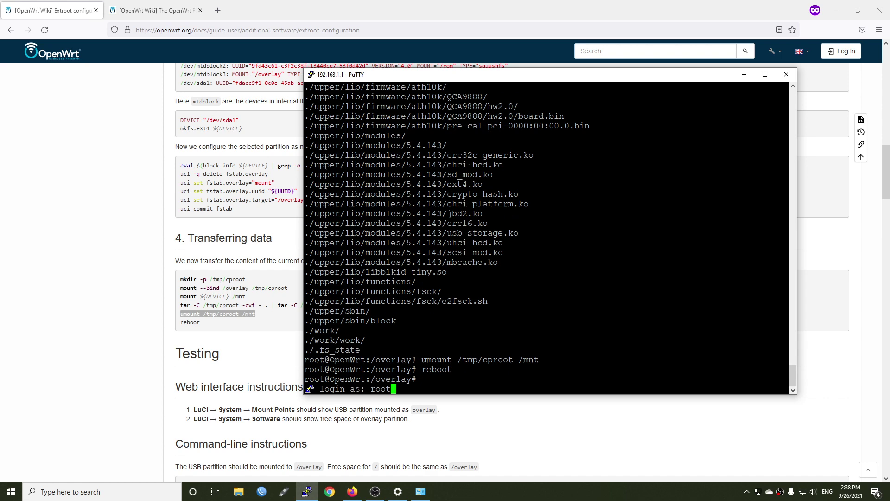
key(Return)
Set a new root password with passwd, entering it twice
key(Return)
key(Return)
key(Return)
key(Return)
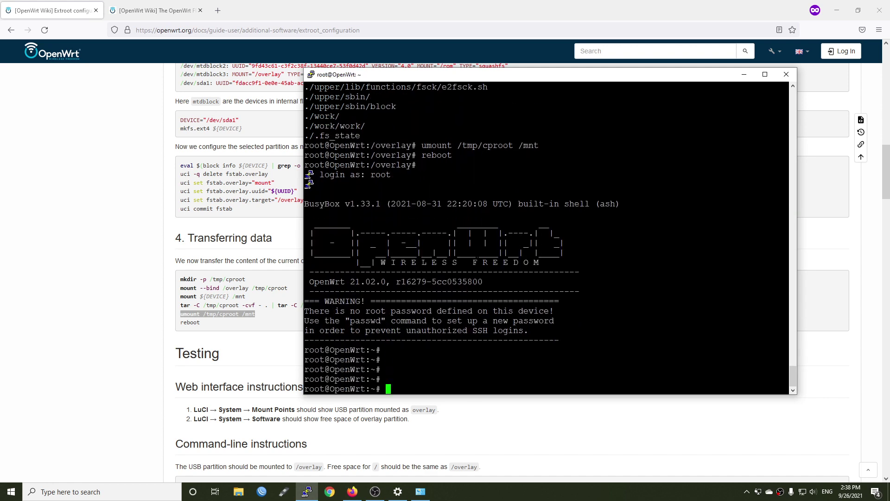
text(passwd)
key(Return)
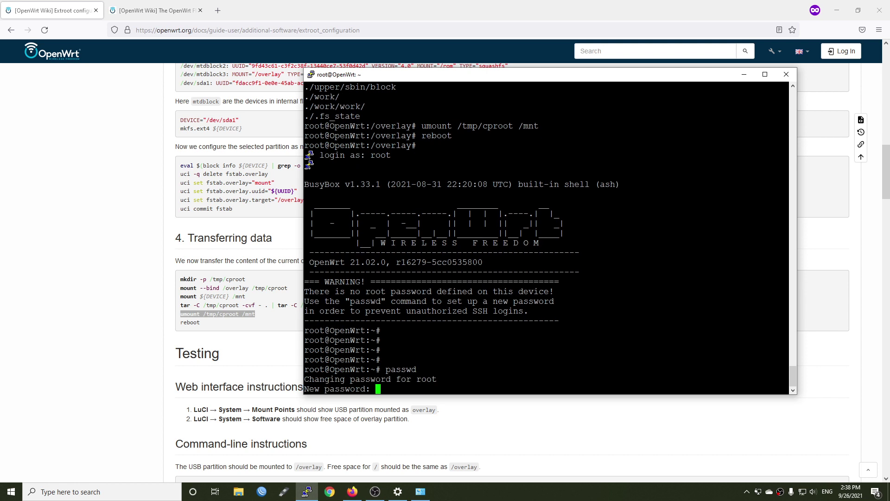
key(Return)
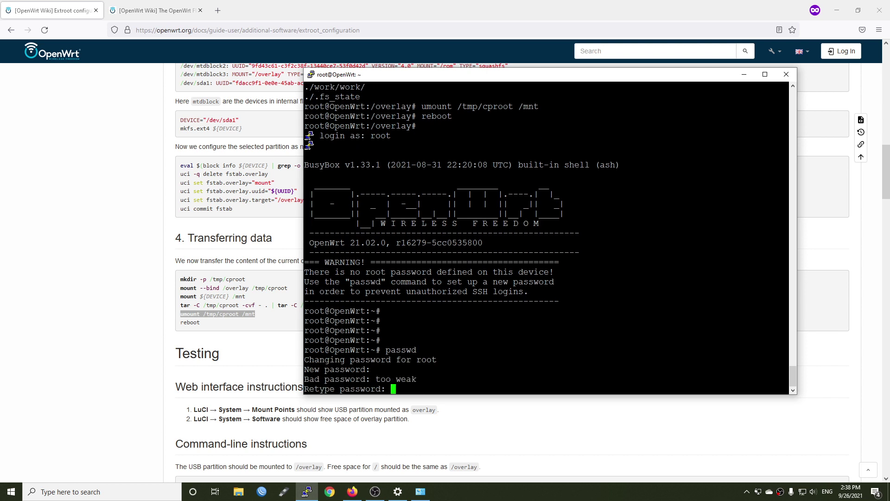
key(Return)
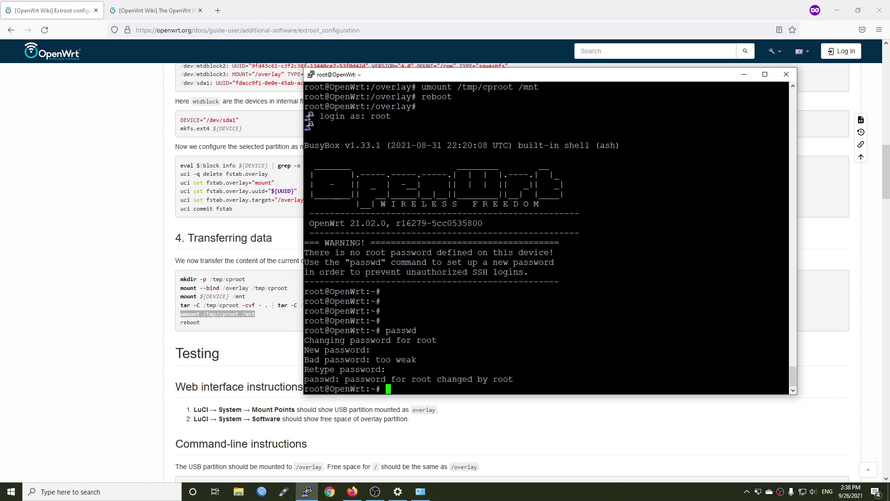
text(clear)
Run df -h and confirm /dev/sda1 is mounted on /overlay with 3.4G free
key(Return)
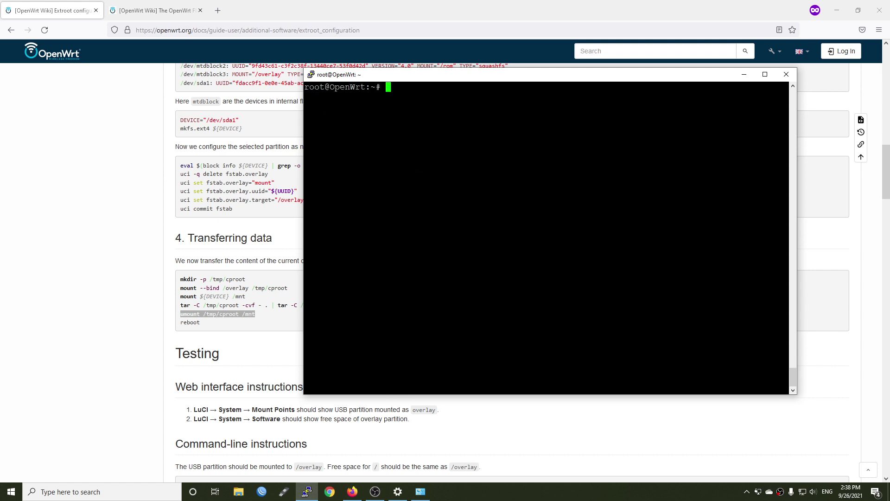
text(df -H)
key(BackSpace)
text(h)
key(Return)
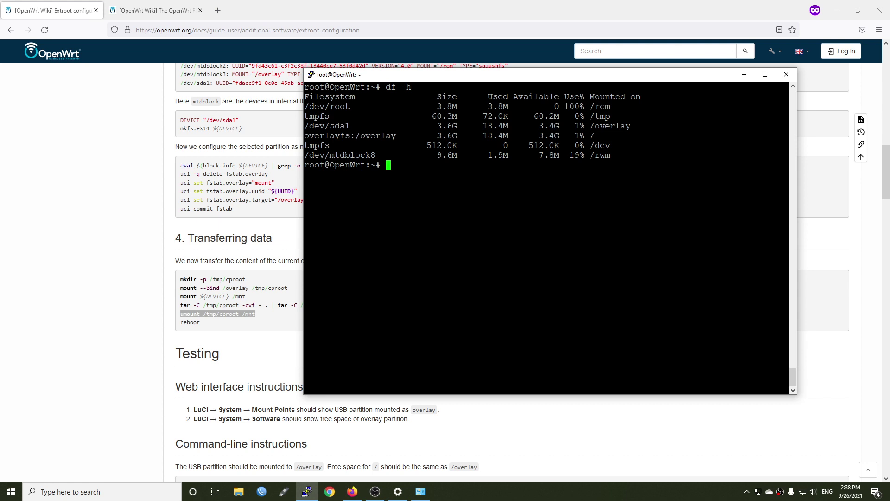
drag(563, 136, 543, 138)
Open 192.168.1.1 in a new private tab and log in to LuCI as root
click(42, 203)
key(ctrl+t)
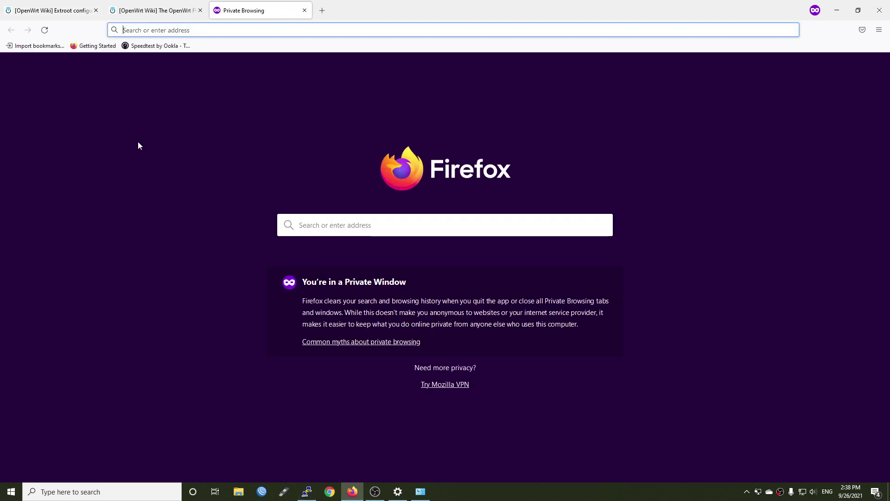
text(192.168.1.1)
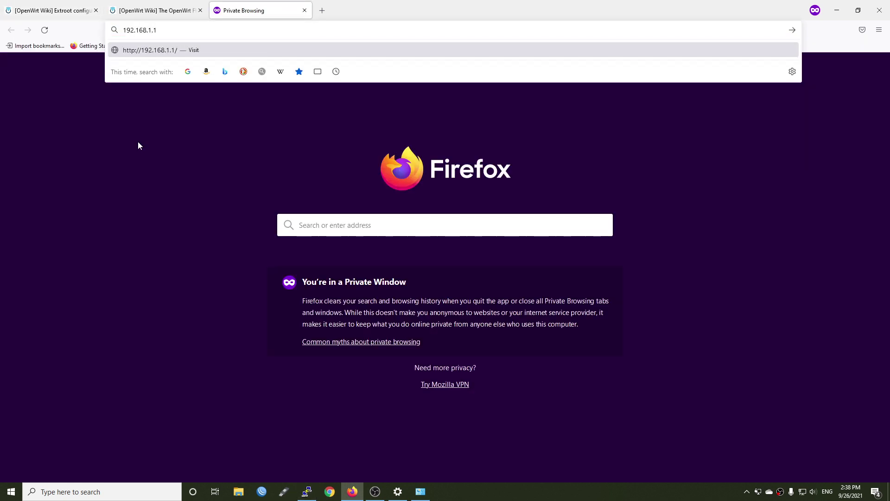
key(Return)
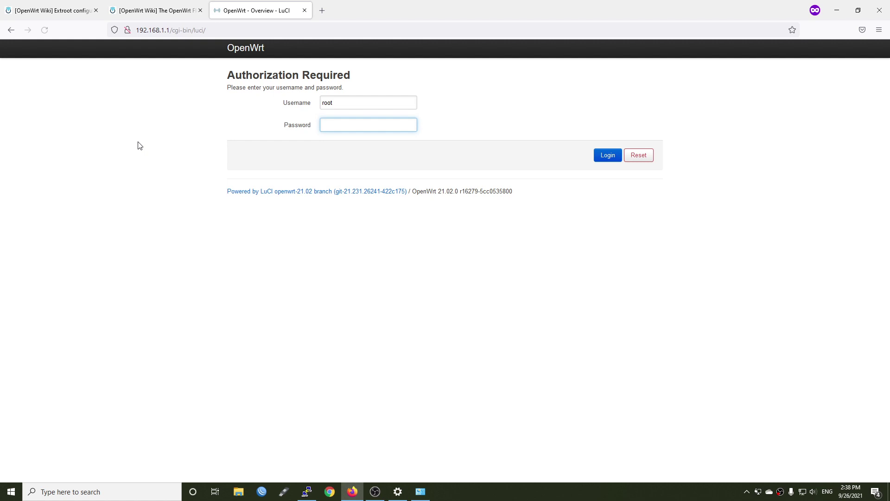
text(•••••••••)
key(Return)
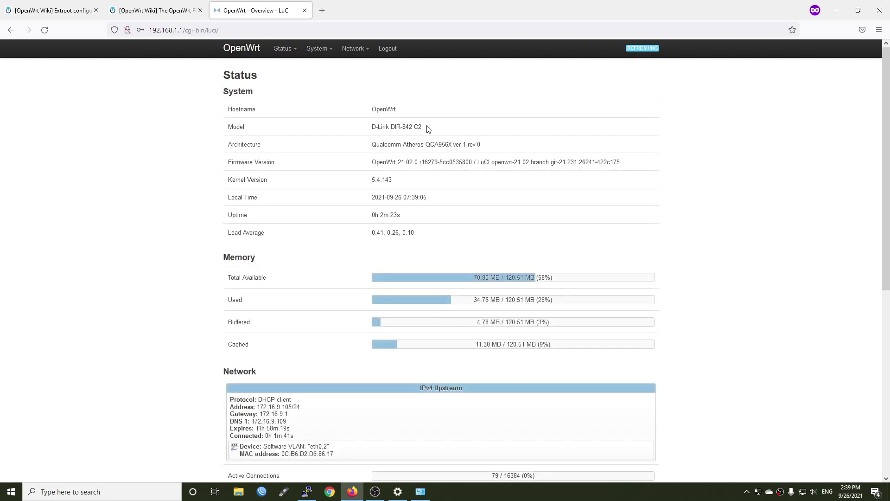
Check that System > Software reports 3.9 GB free, then close the tab
drag(425, 128, 380, 128)
click(402, 115)
mouse_move(311, 50)
click(327, 91)
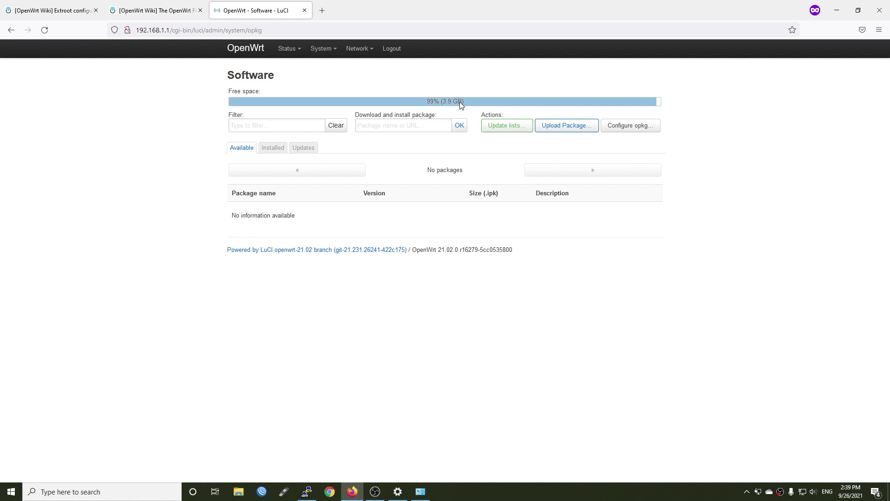
key(ctrl+w)
key(alt+Tab)
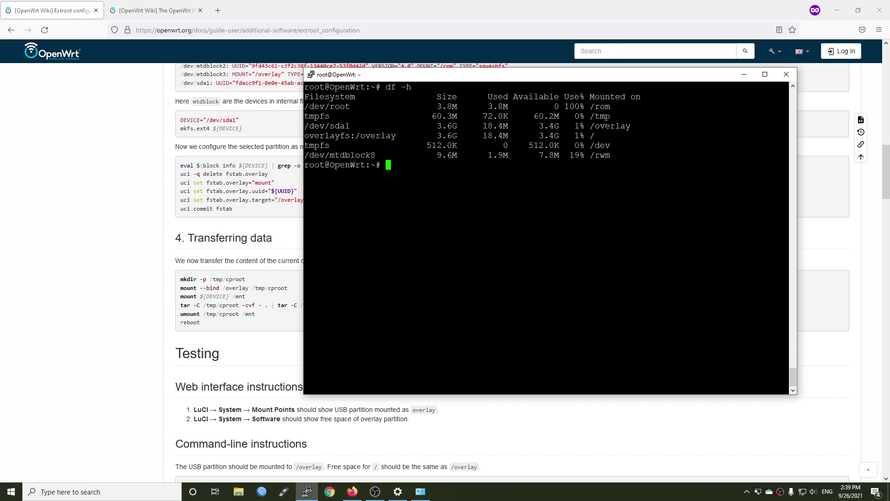
Run cd /overlay/ and ls, showing etc, lost+found, upper and work
text(cd /overlay/)
key(Return)
text(l)
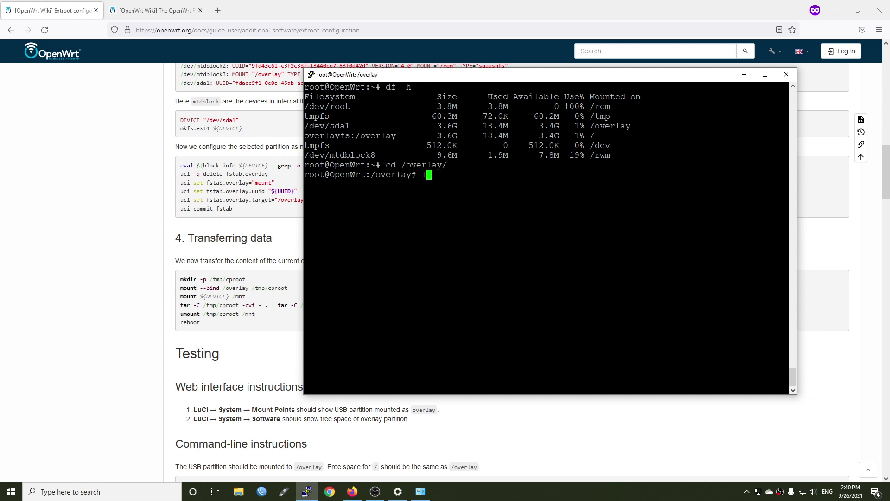
text(s)
key(Return)
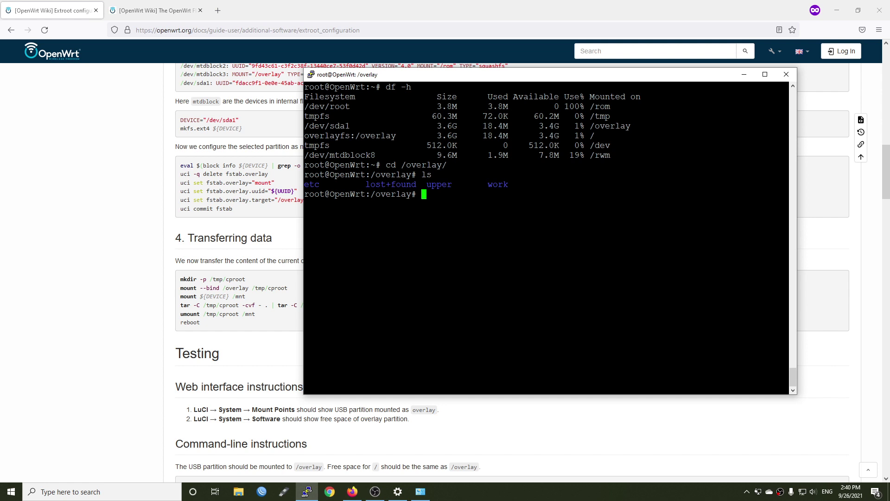
click(59, 254)
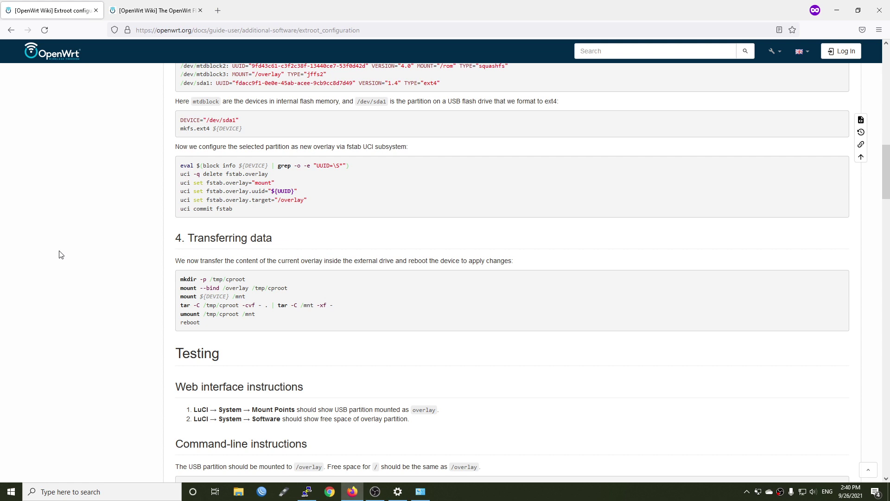
Search Google for 'adguardhome github' and open the AdGuardHome repository
key(ctrl+t)
text(google.com)
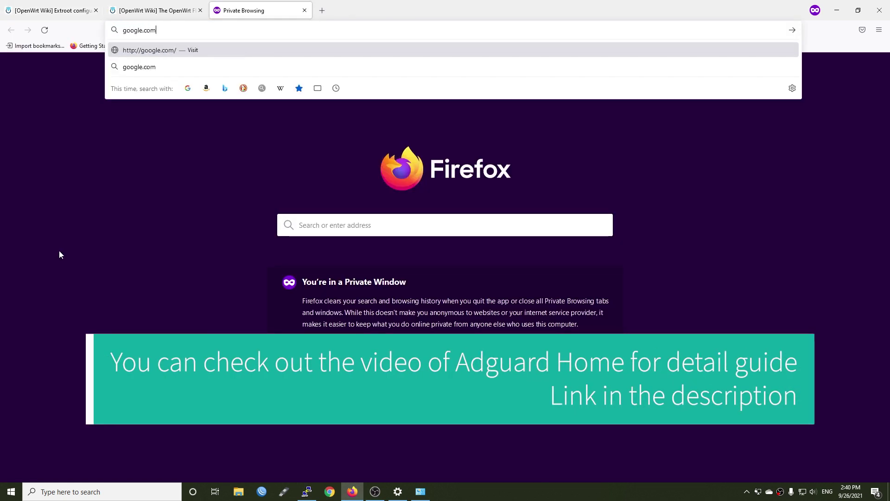
key(Return)
text(ad)
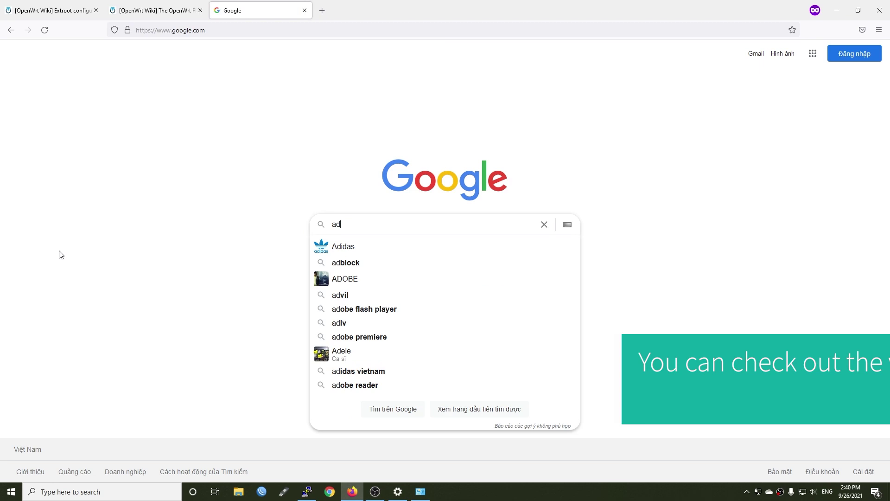
text(guardhome g)
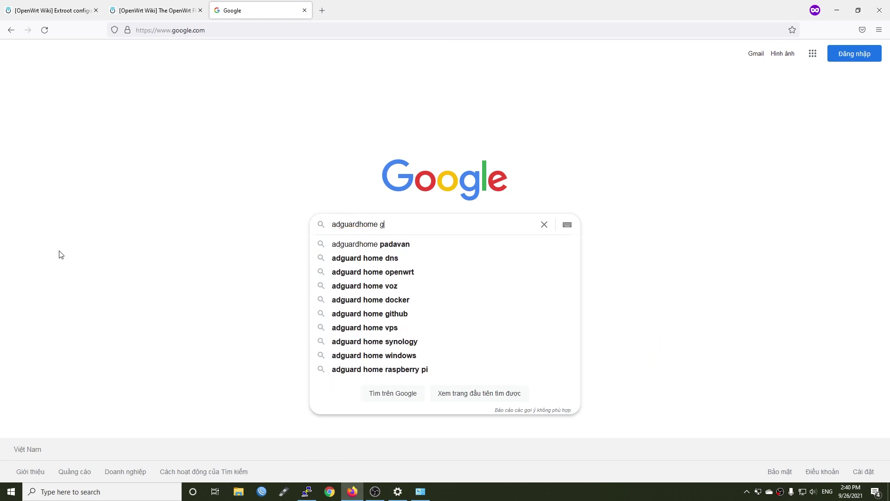
text(ithub)
key(Return)
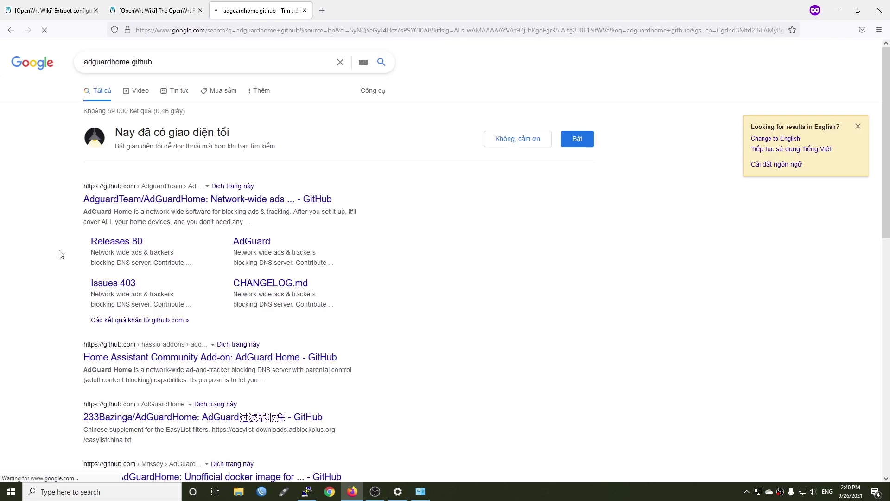
click(199, 204)
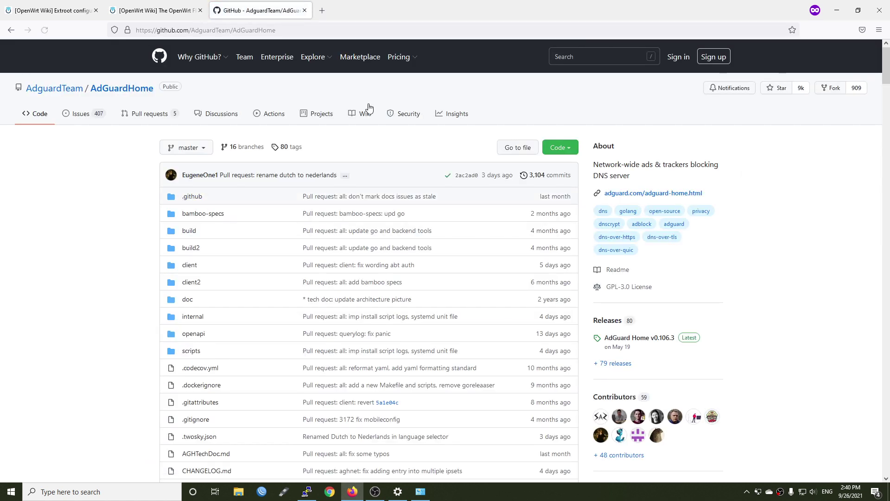
Copy the AdGuardHome_linux_mips_softfloat.tar.gz link from the v0.106.3 release
click(648, 340)
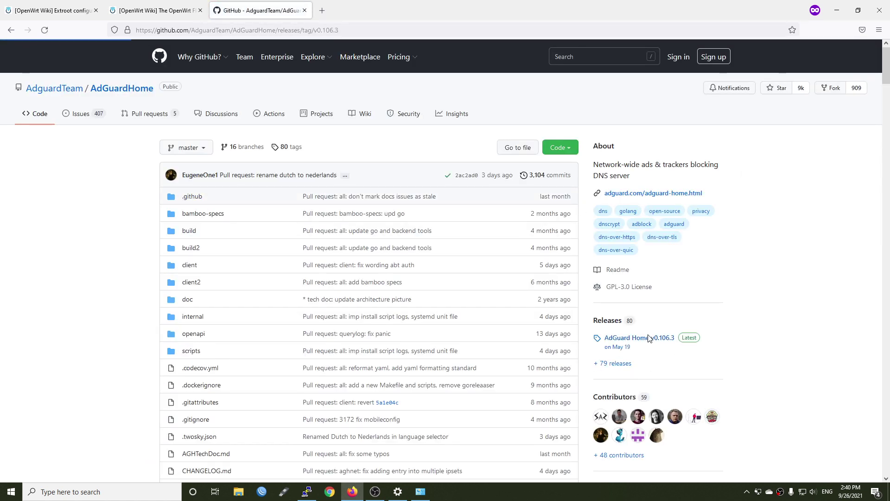
scroll(493, 311, down, 15)
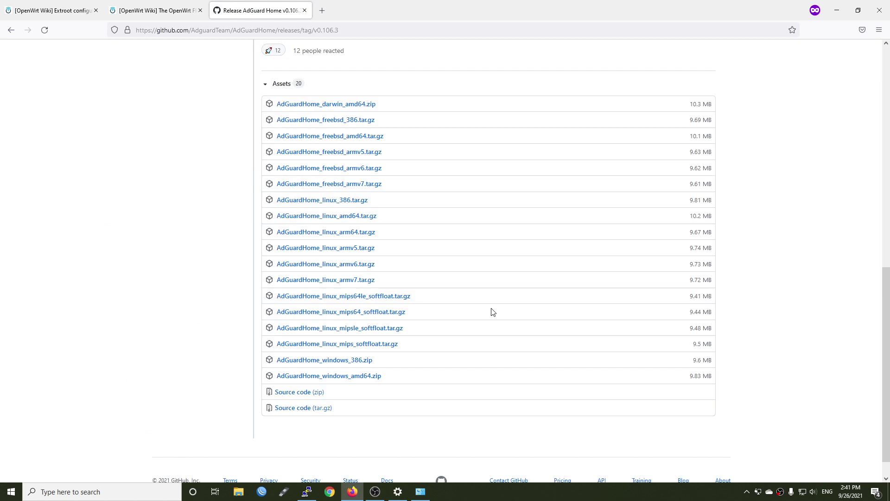
right_click(352, 349)
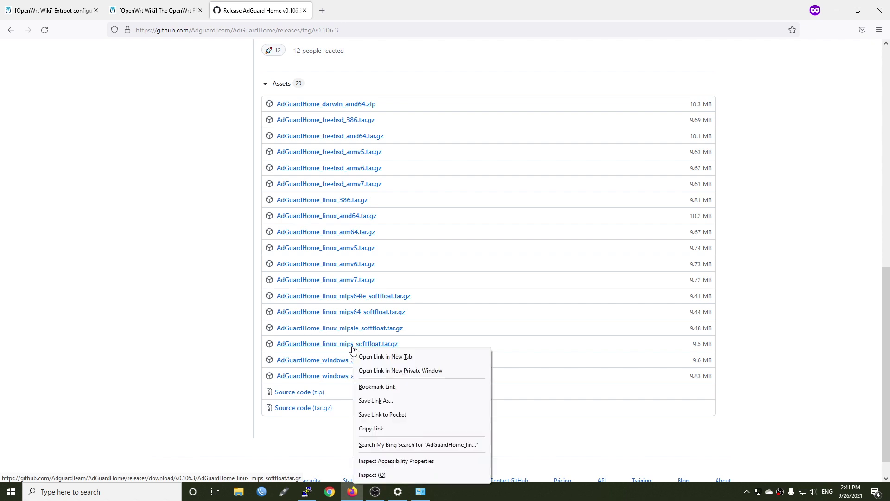
click(424, 430)
key(alt+Tab)
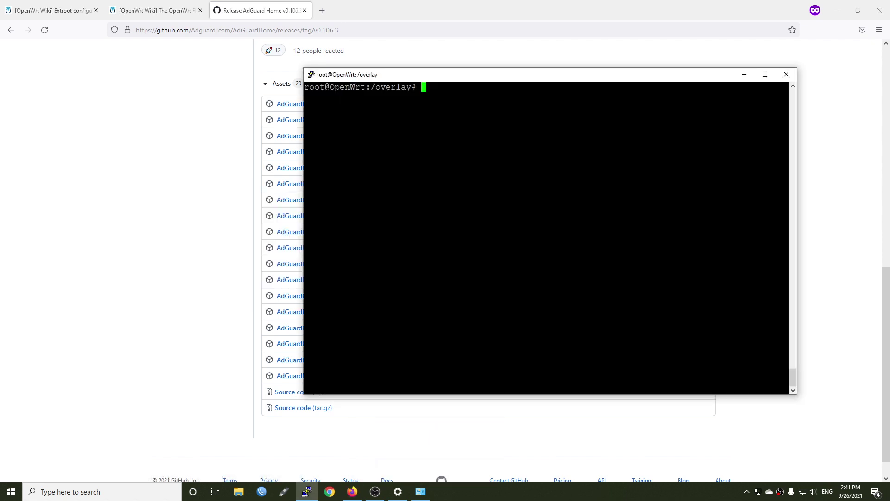
Download the copied AdGuard Home archive into /overlay with wget and list the files
text(wget)
key(shift+Insert)
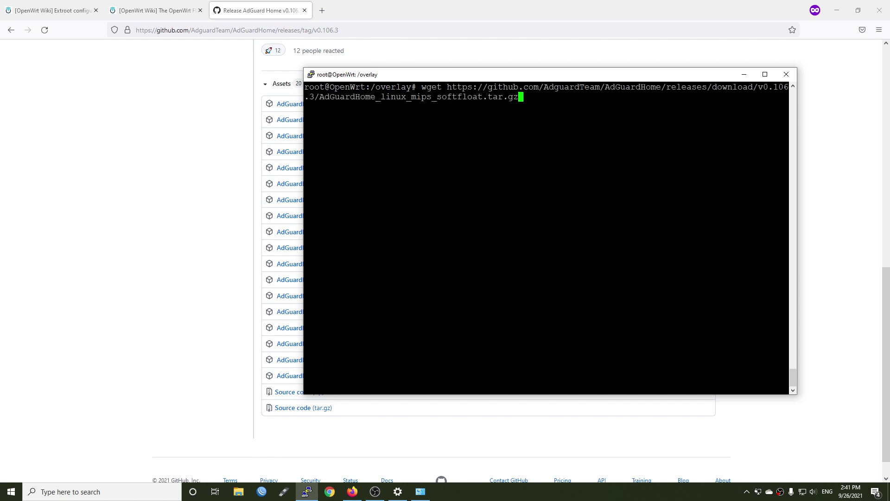
key(Return)
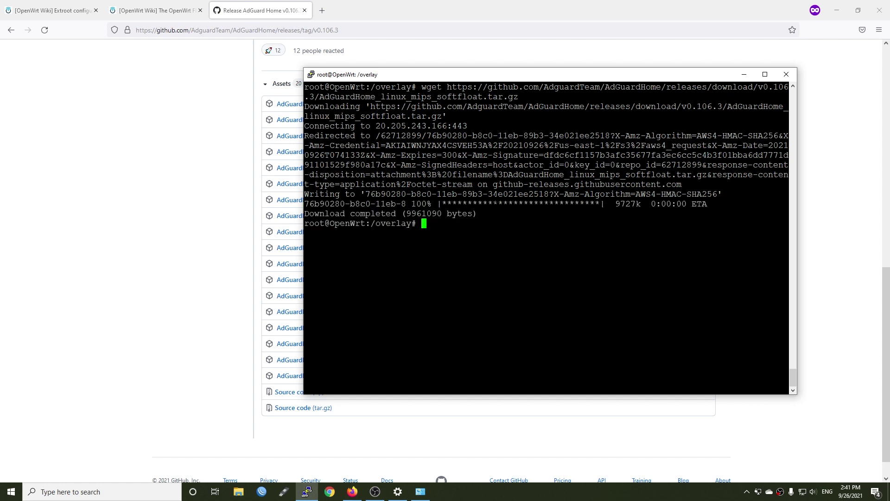
text(ls)
key(Return)
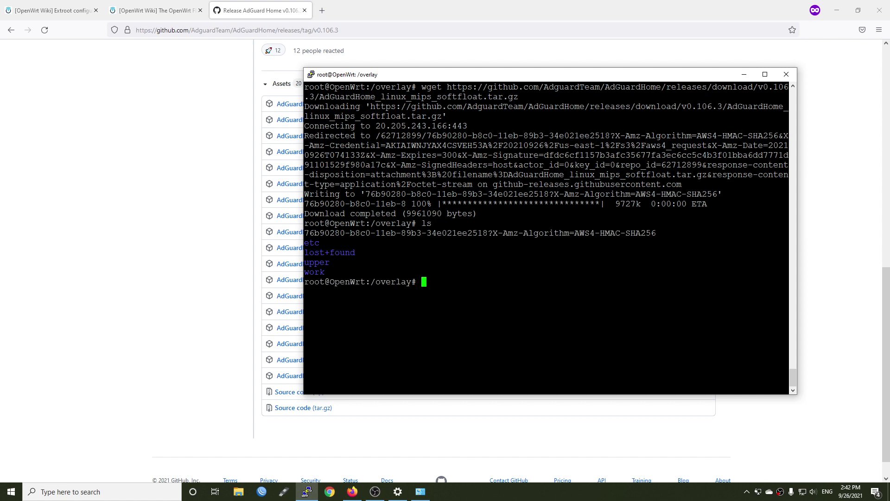
Rename the hash-named download to adguardhome.tar.gz and list /overlay again
drag(656, 232, 306, 233)
click(381, 235)
text(mv 76)
key(Tab)
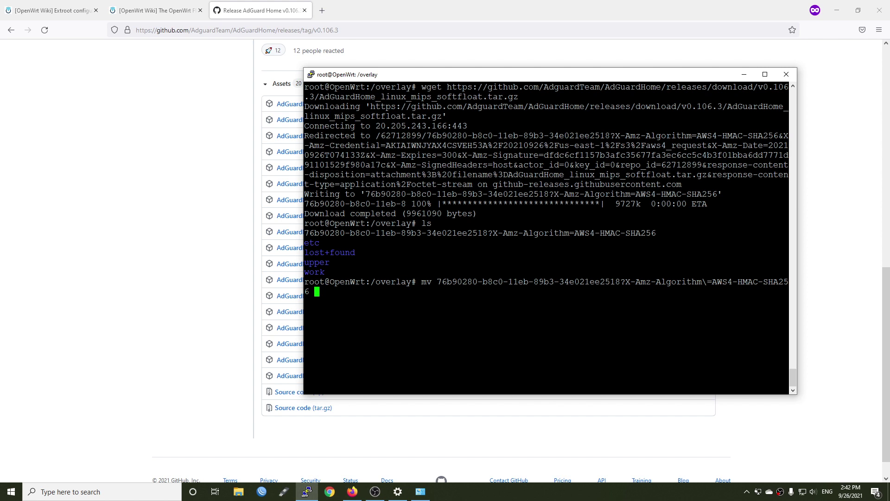
text(adguardhome.tar.gz)
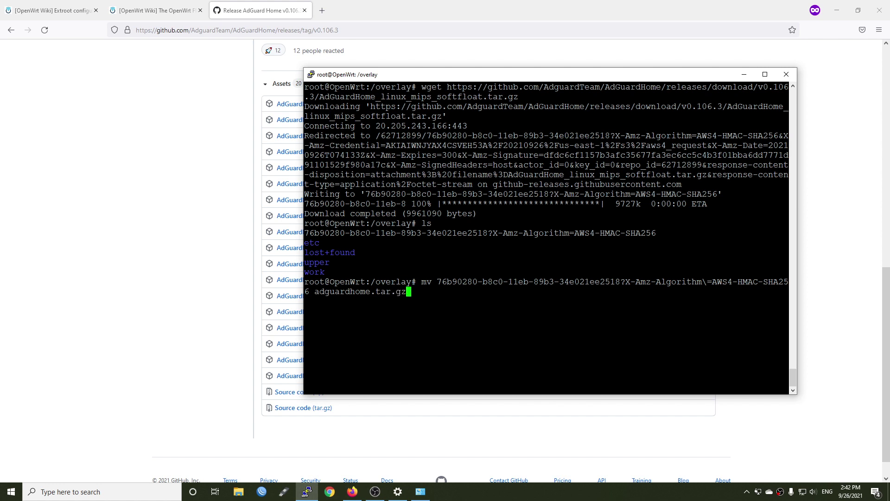
key(Return)
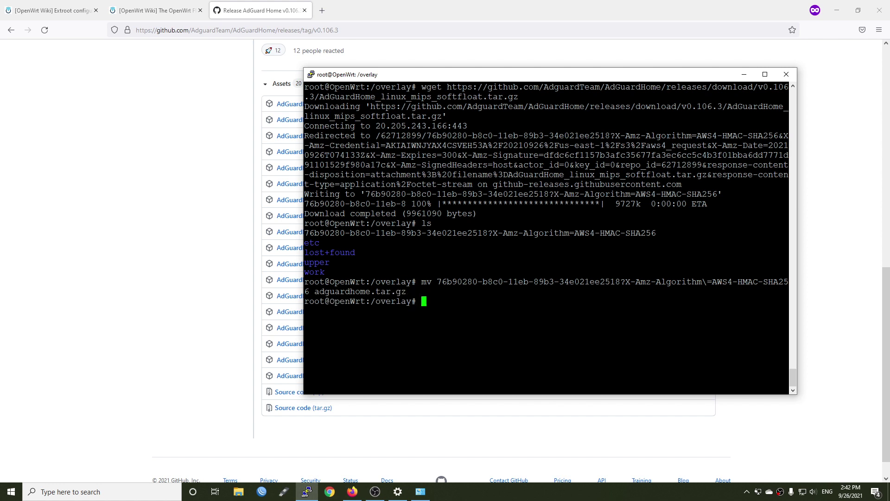
text(l)
text(s)
key(Return)
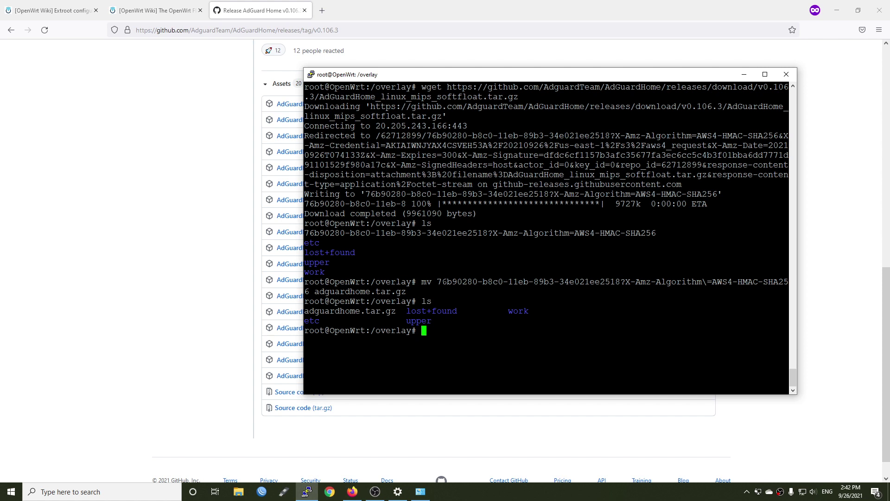
Extract adguardhome.tar.gz with tar xfvz and list /overlay
drag(396, 311, 306, 312)
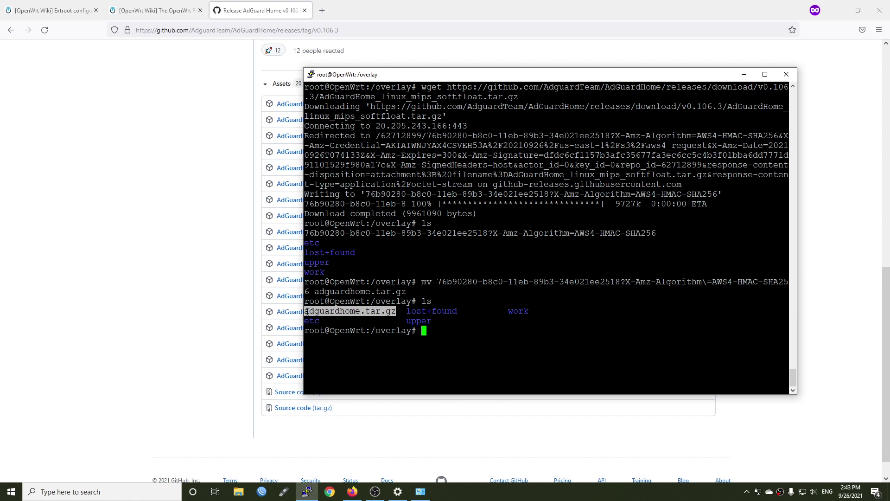
click(306, 312)
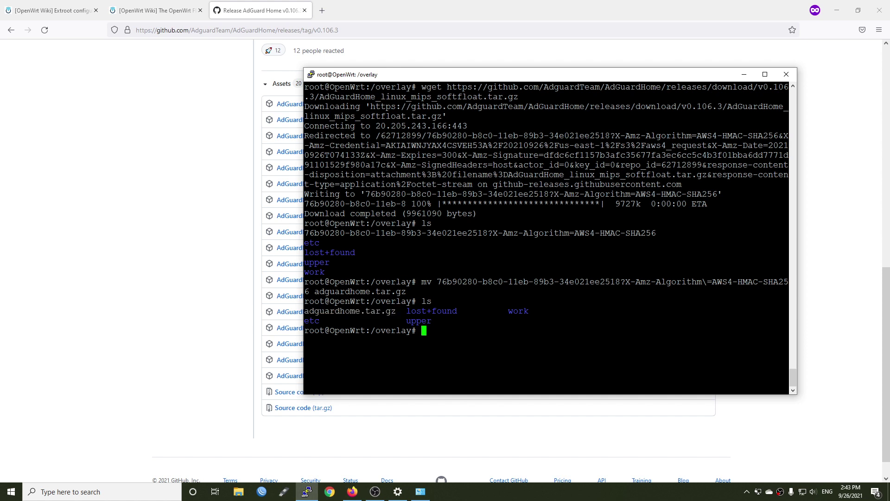
text(tar xfvz ad)
key(Tab)
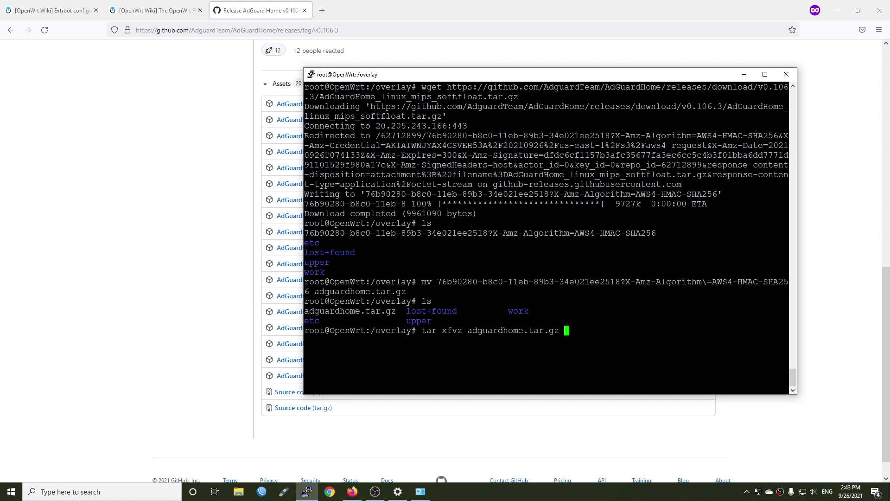
key(Return)
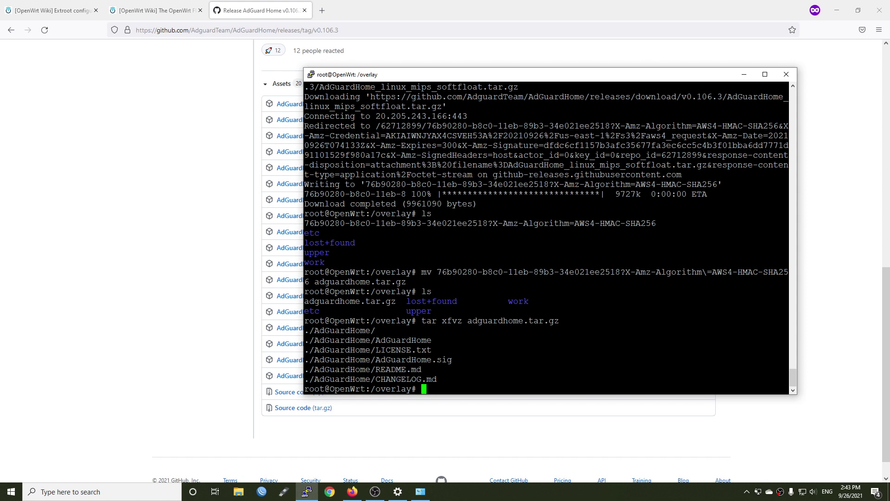
text(ls)
key(Return)
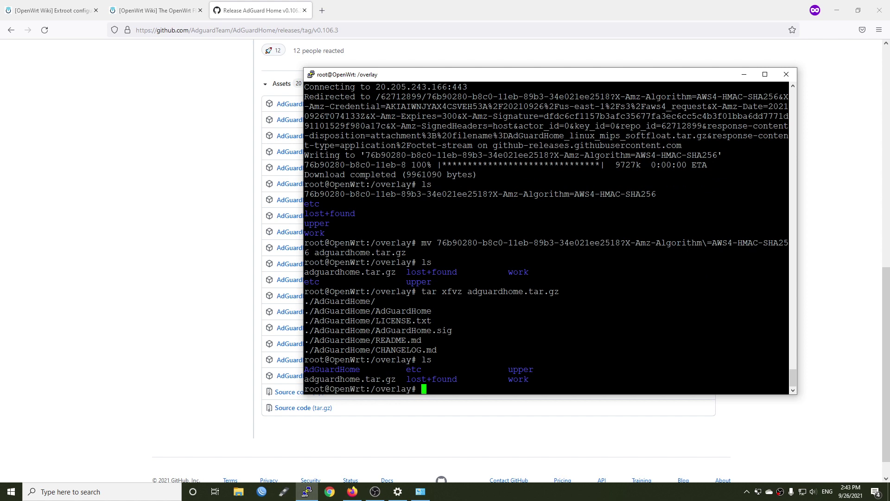
Enter the AdGuardHome folder, list its files and launch ./AdGuardHome
text(cd Ad)
key(Tab)
key(Return)
text(ls)
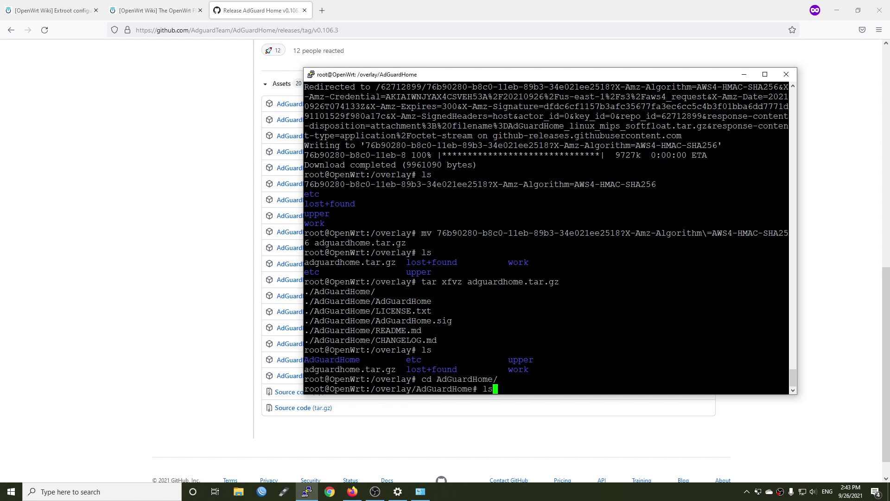
key(Return)
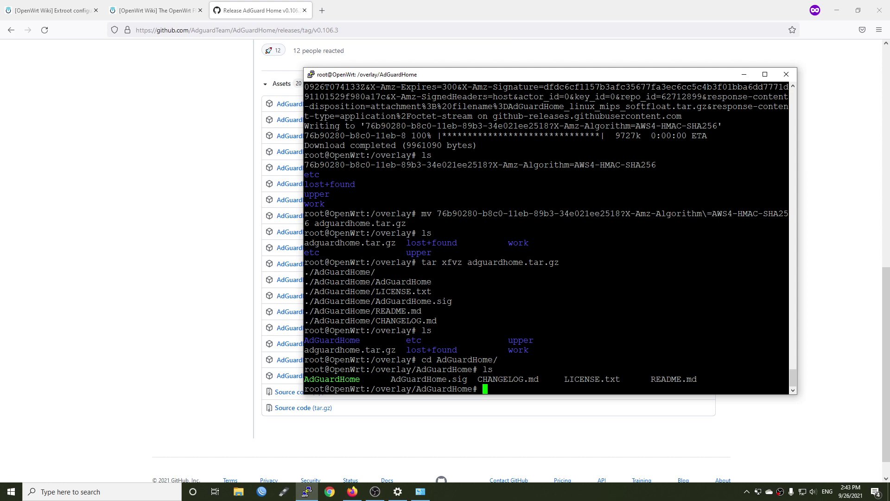
text(./A)
key(Tab)
key(Return)
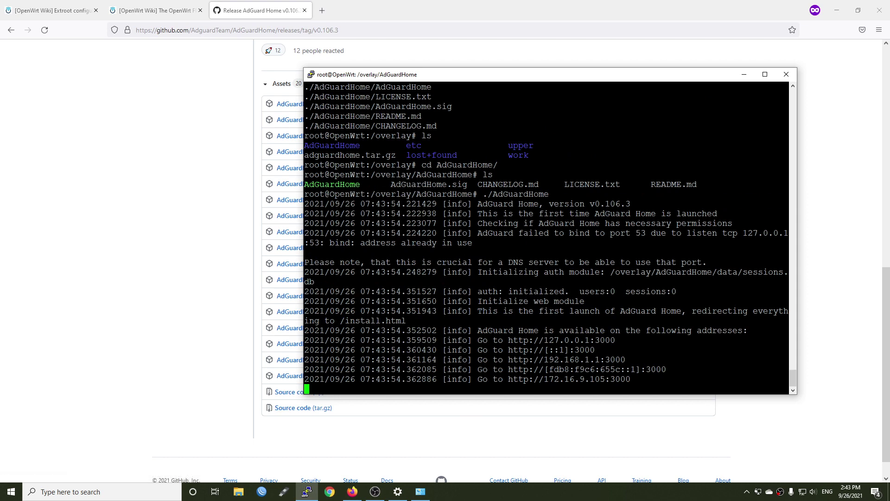
Open 192.168.1.1:3000 in a new private tab to reach the AdGuard Home setup wizard
click(74, 232)
key(ctrl+t)
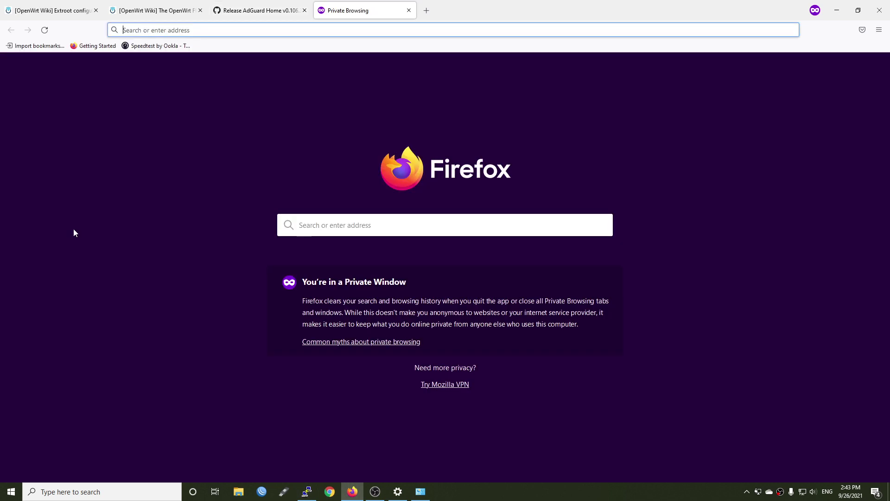
text(192.168.)
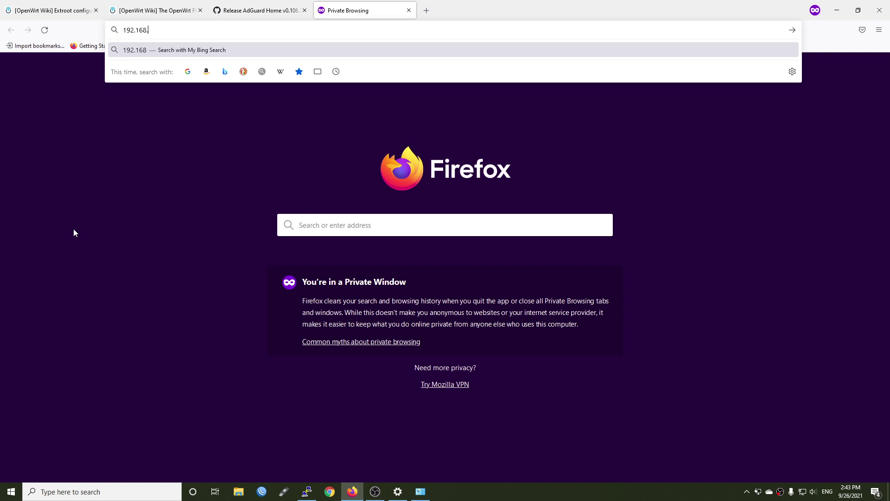
text(1.1:3000/install.html)
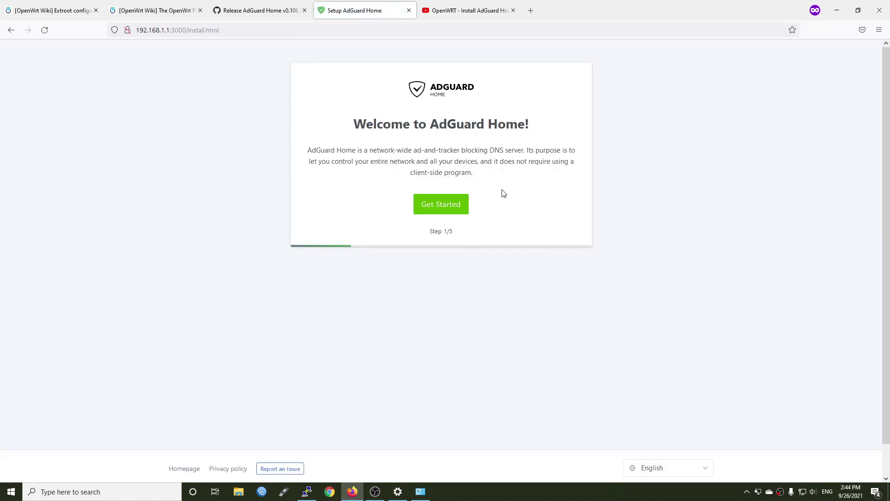
click(459, 11)
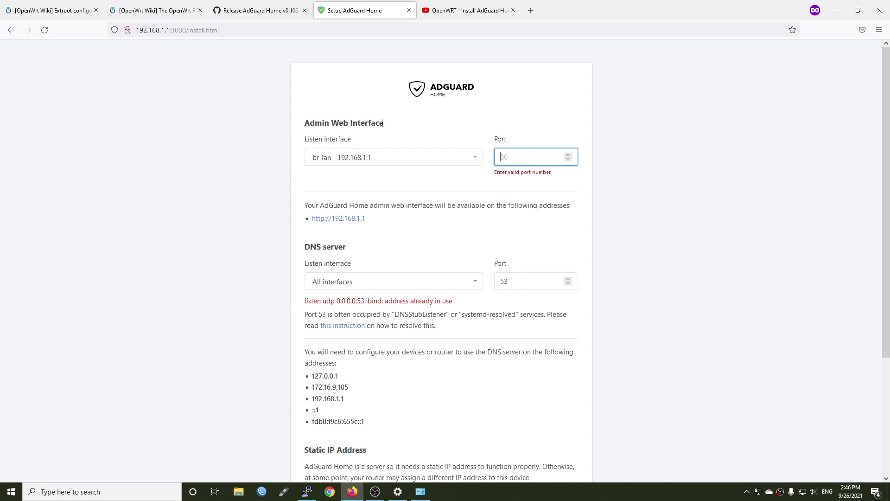
Keep br-lan with admin port 3000 and put DNS on br-lan port 5353
click(393, 163)
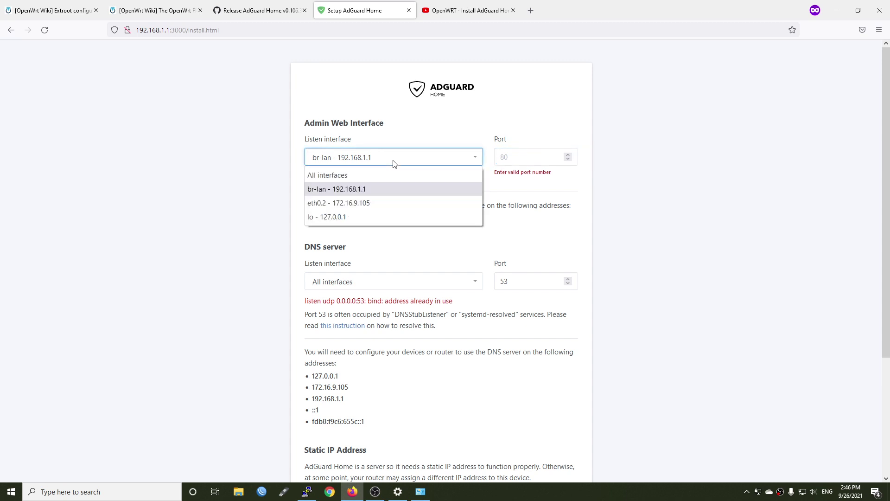
click(393, 163)
click(524, 158)
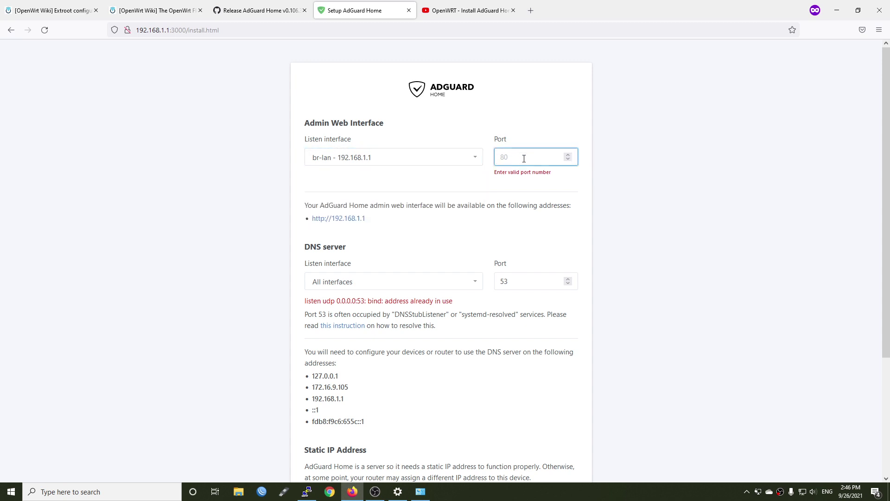
text(3000)
key(Tab)
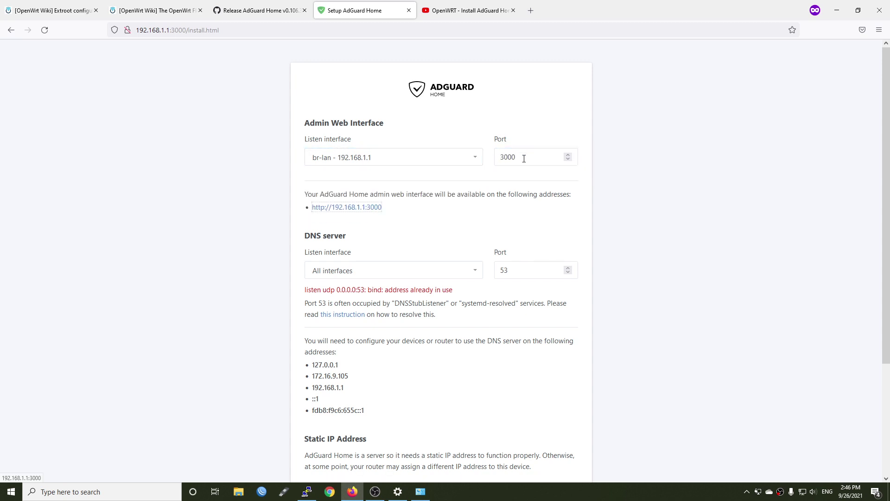
click(373, 271)
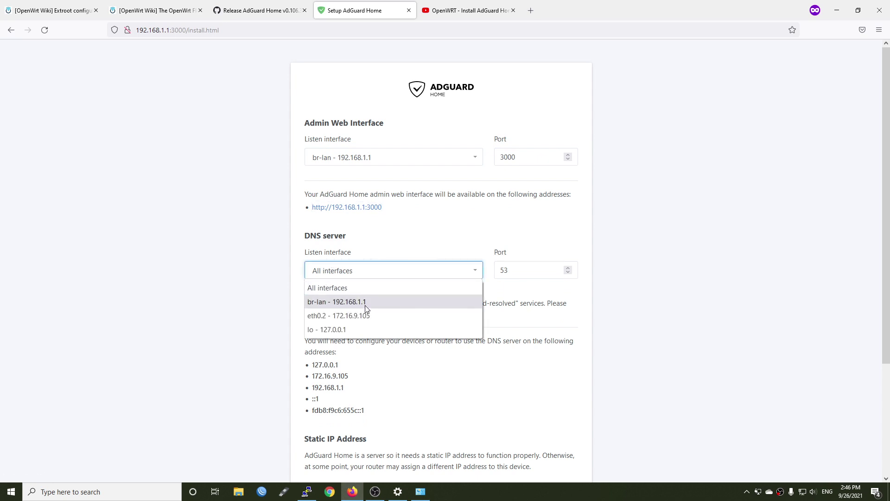
click(352, 302)
double_click(502, 269)
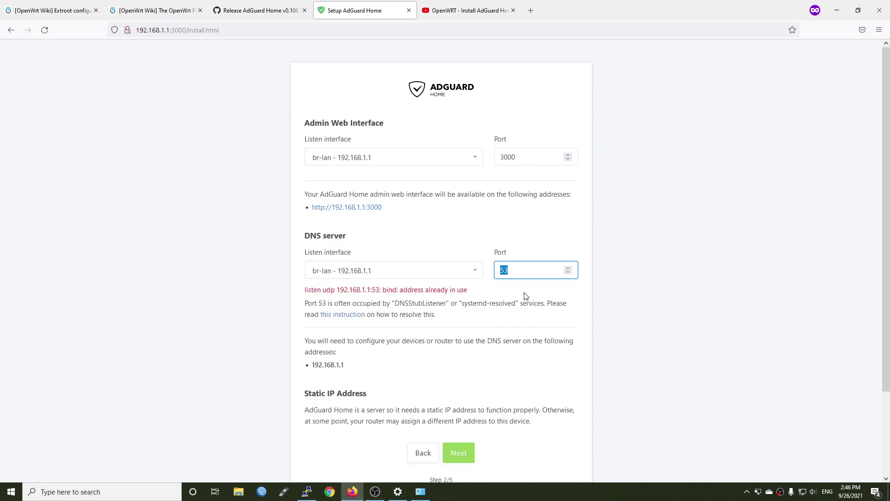
text(5353)
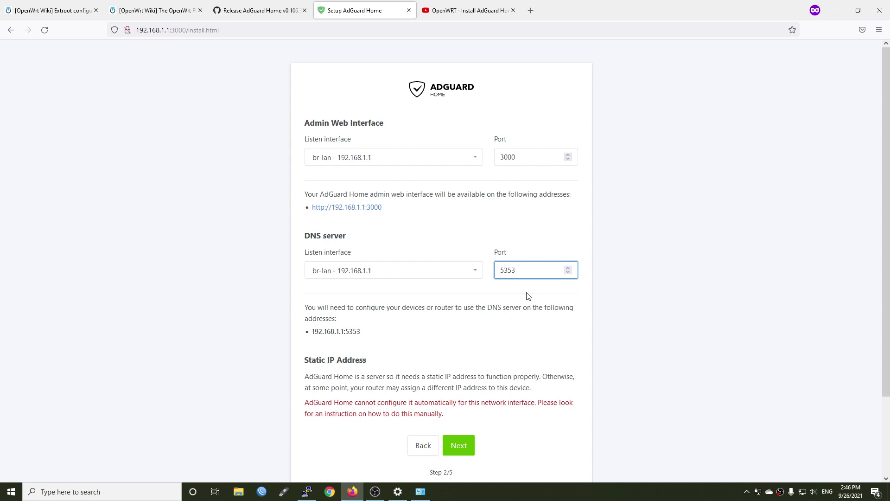
click(459, 445)
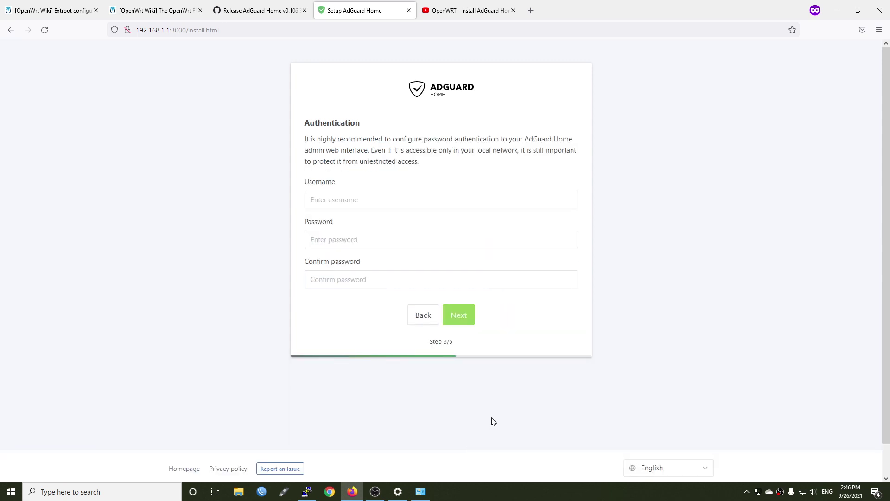
Enter the admin username and password, confirm the password, and submit
click(408, 202)
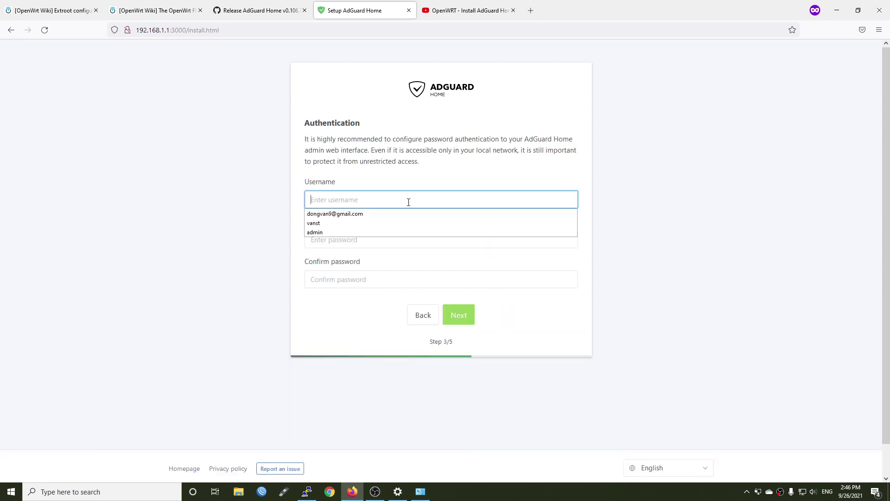
text(vantc)
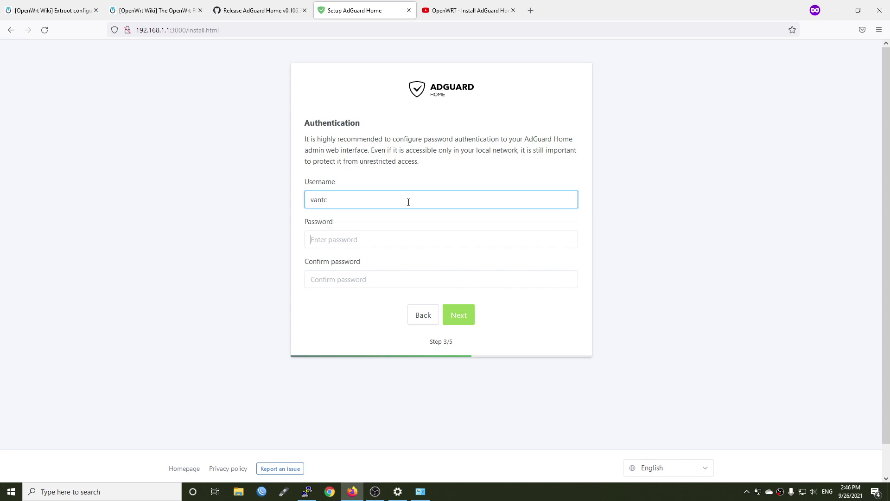
key(Tab)
text(••••••••)
key(Tab)
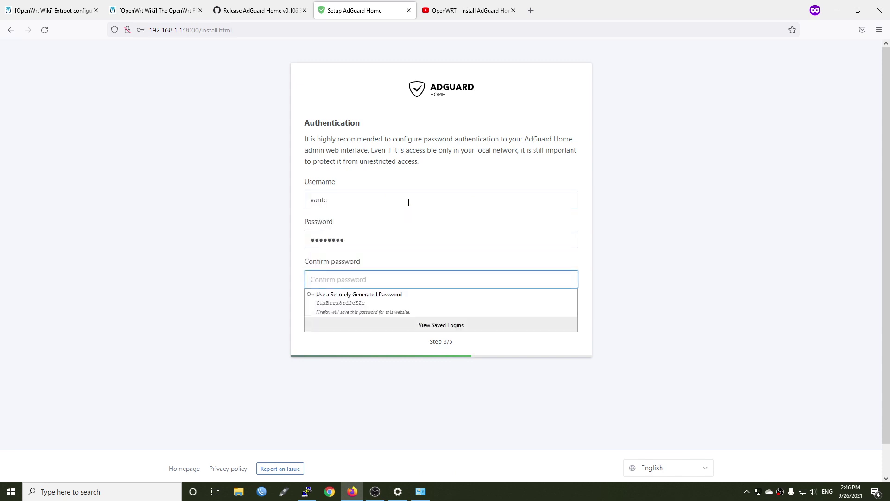
text(••••••••)
key(Return)
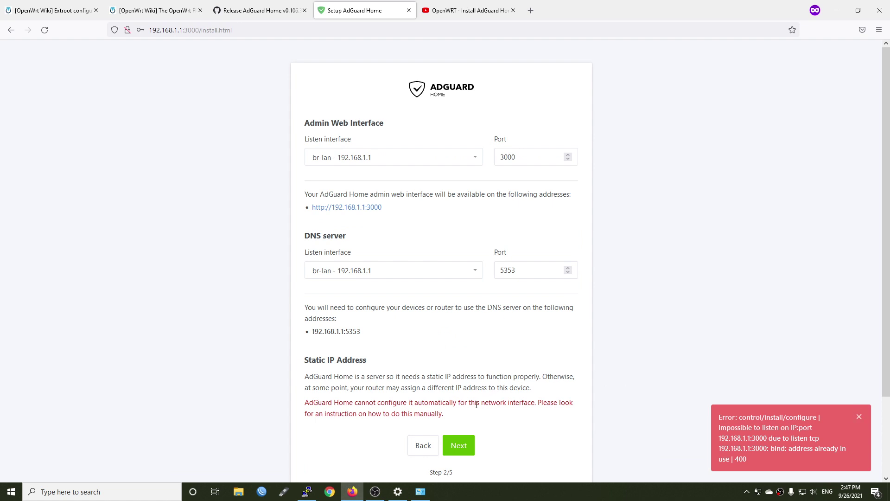
Change the admin port from 3000 to 3001 and resubmit to save the setup
drag(719, 438, 819, 439)
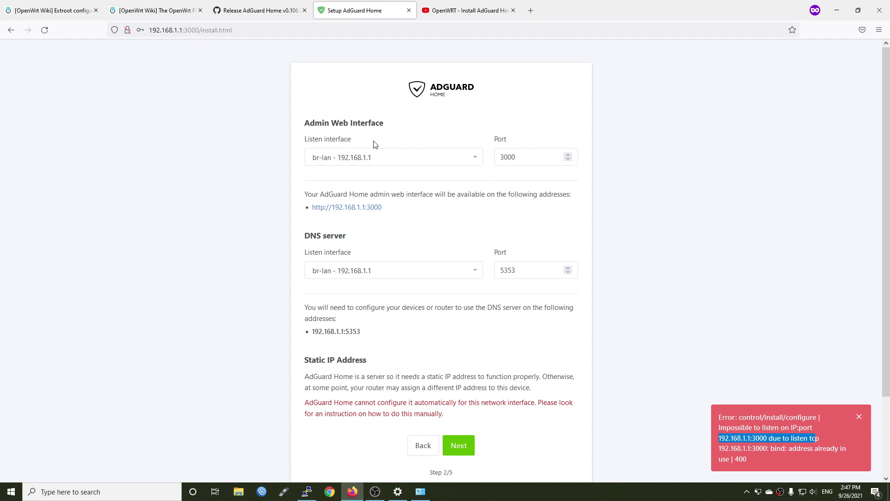
click(530, 153)
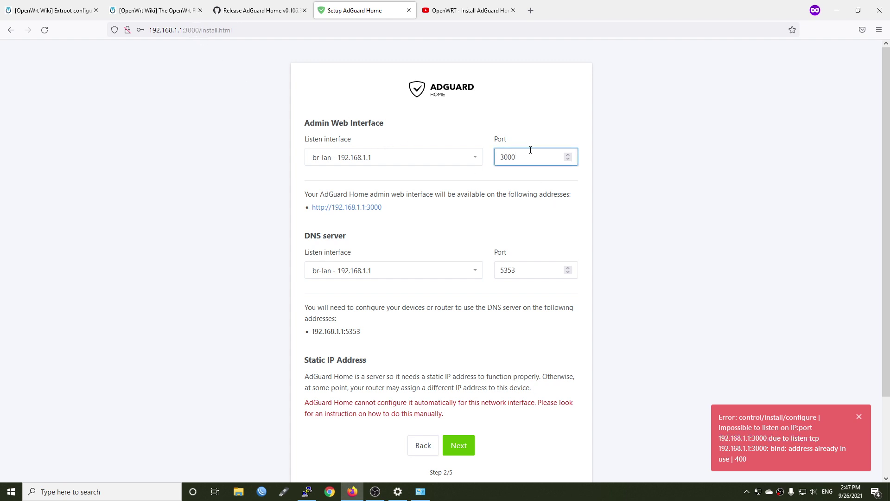
key(BackSpace)
text(1)
key(Tab)
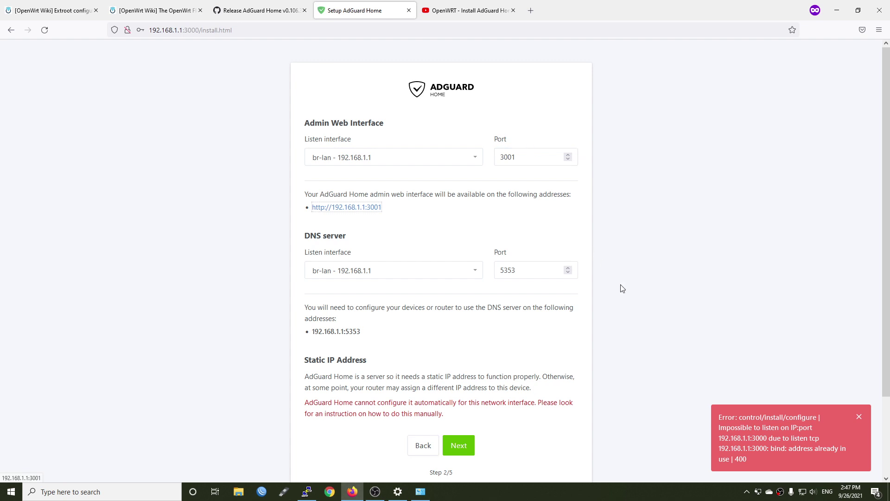
click(669, 302)
scroll(669, 301, down, 3)
click(473, 360)
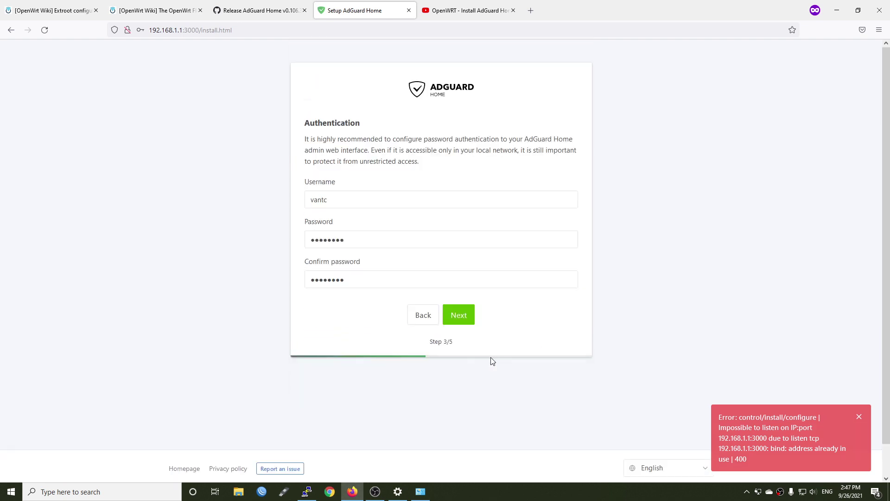
click(452, 315)
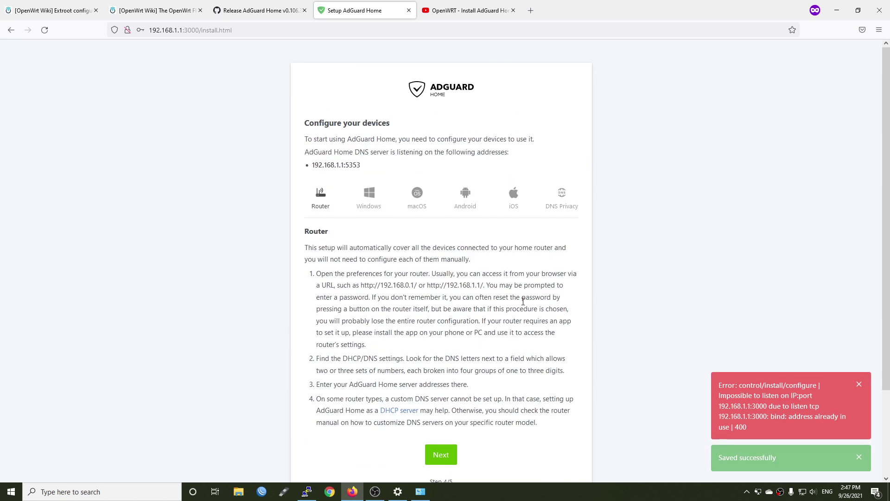
scroll(406, 357, down, 1)
click(457, 10)
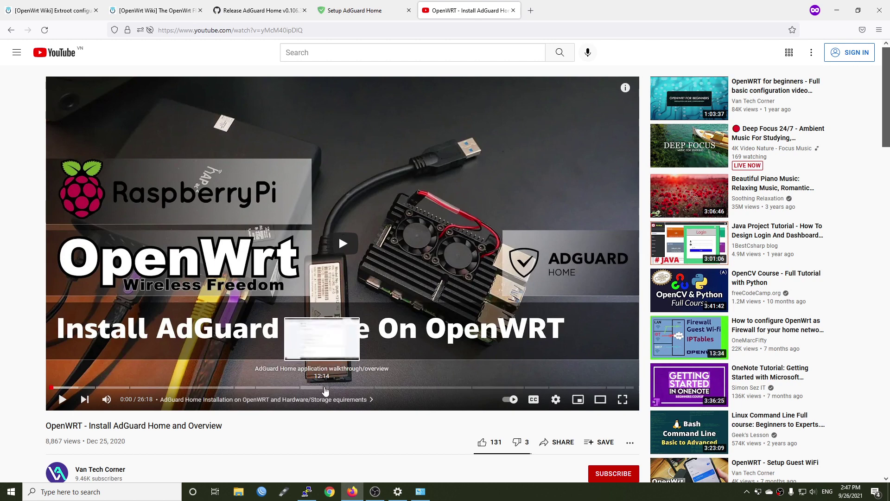
Return to the AdGuard Home setup tab at step 4, Configure your devices
click(370, 4)
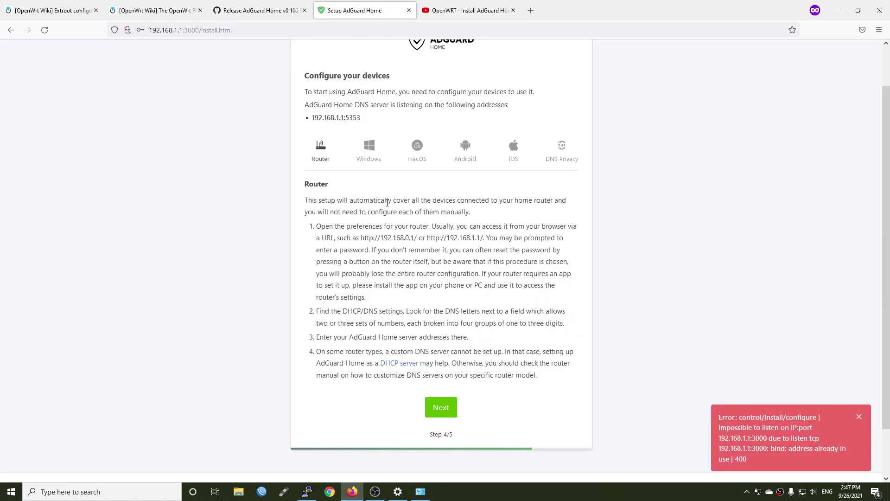